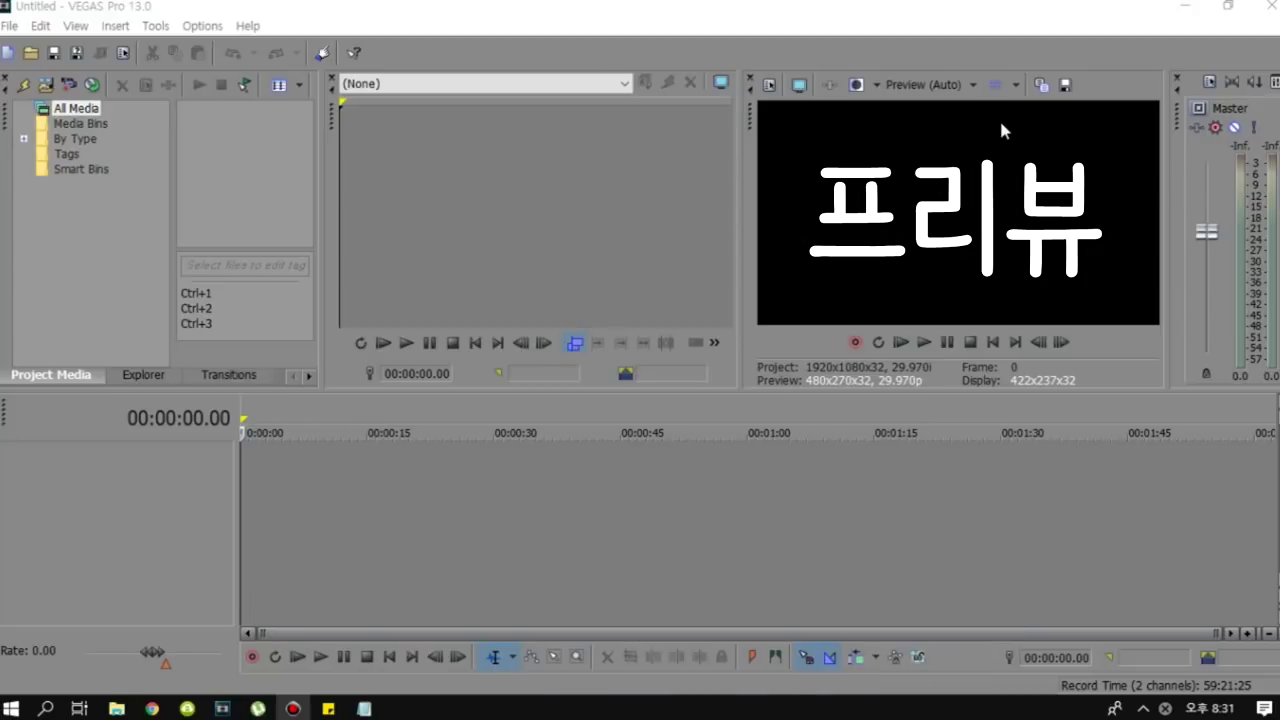
Widen the window docking area and look through its Media Generators, Explorer and Video FX windows.
left_click_drag(333, 318, 508, 316)
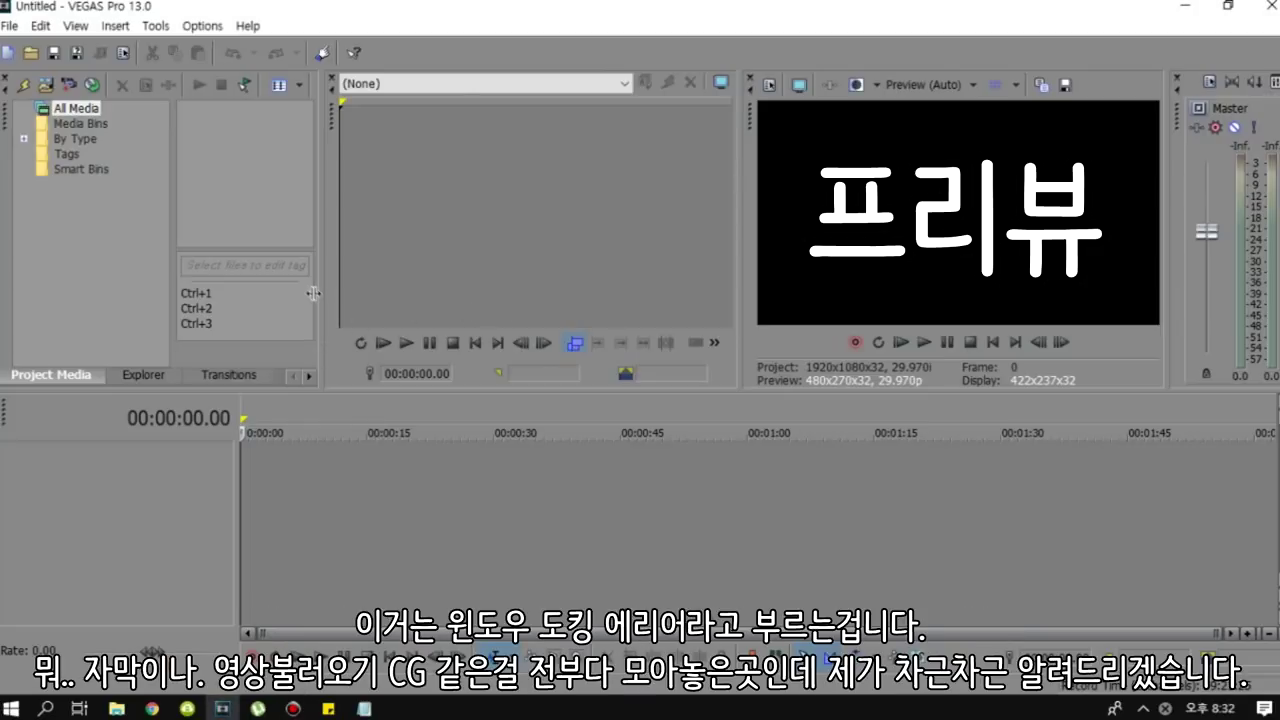
left_click(405, 374)
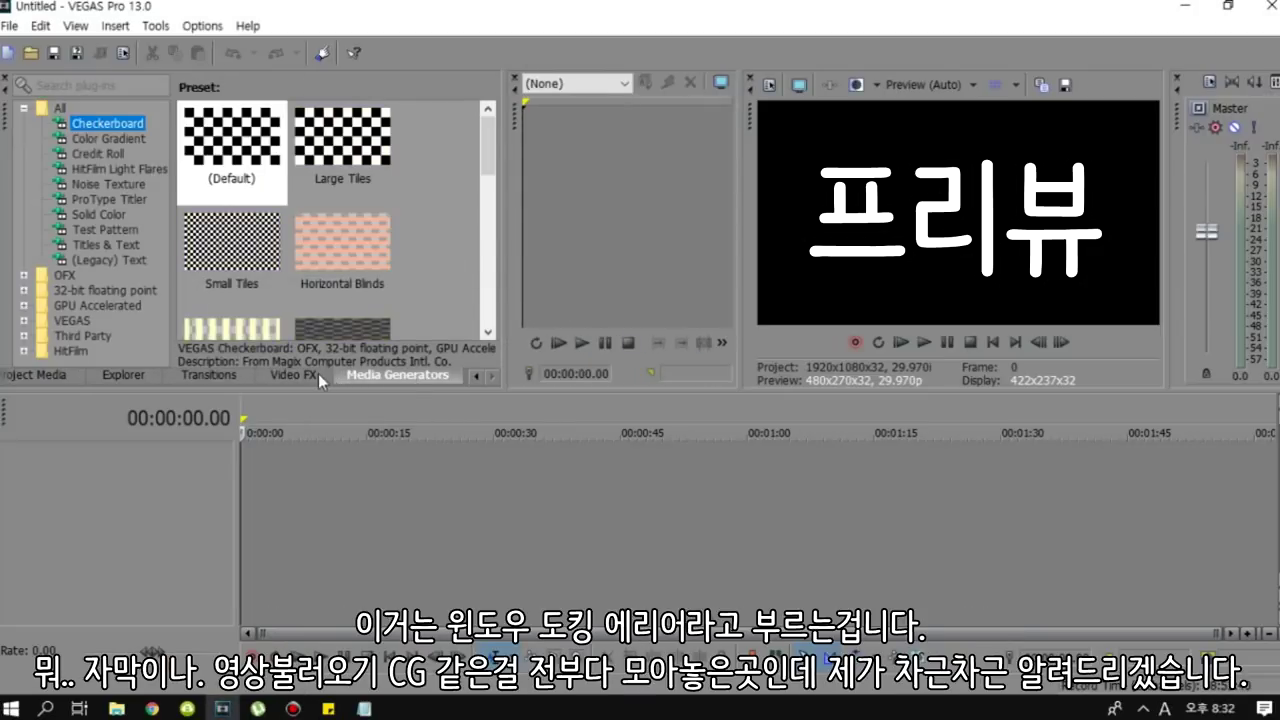
left_click(312, 374)
left_click(124, 374)
left_click(294, 375)
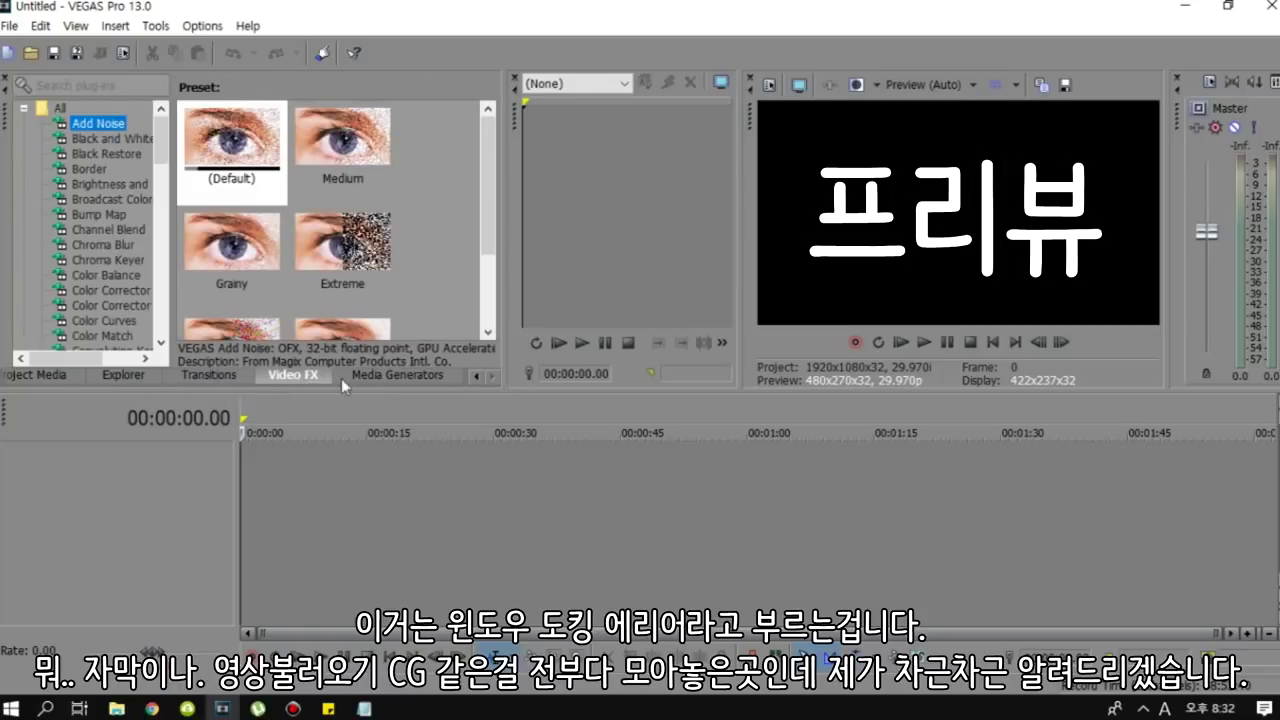
left_click(369, 376)
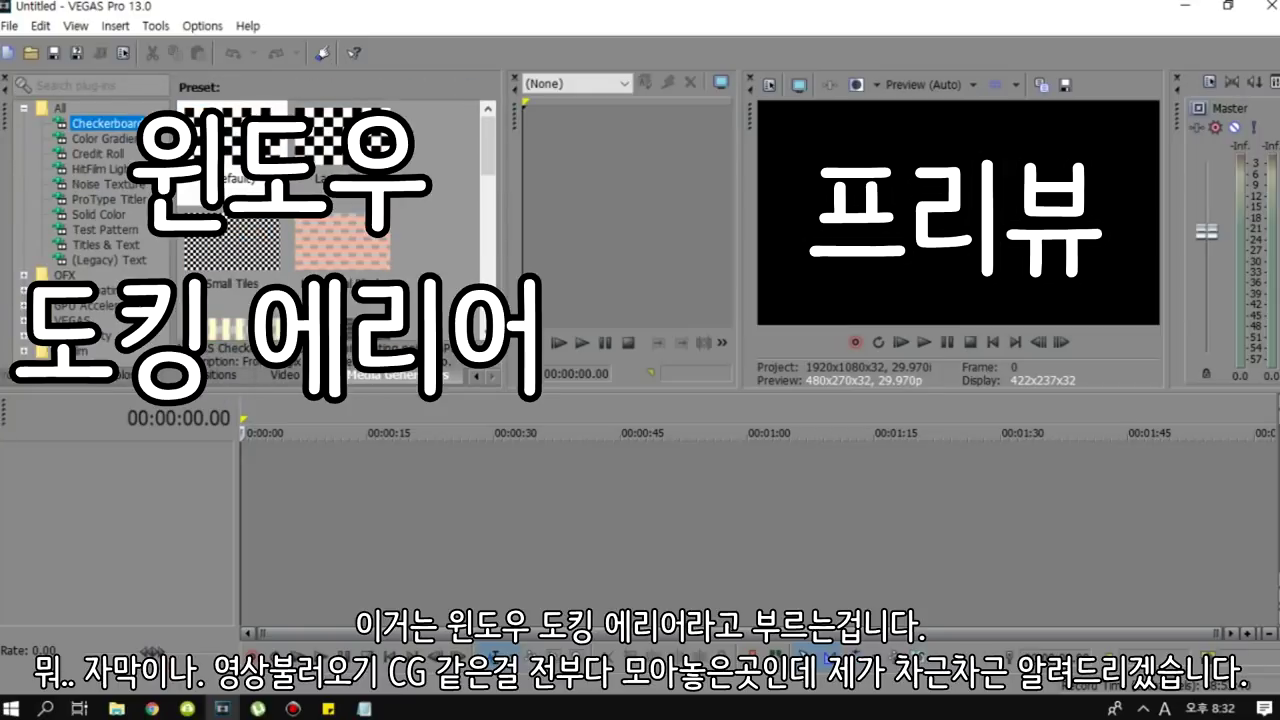
Browse the Titles & Text generator presets, the 문서 library folder and the Bump Map effect presets.
left_click(105, 244)
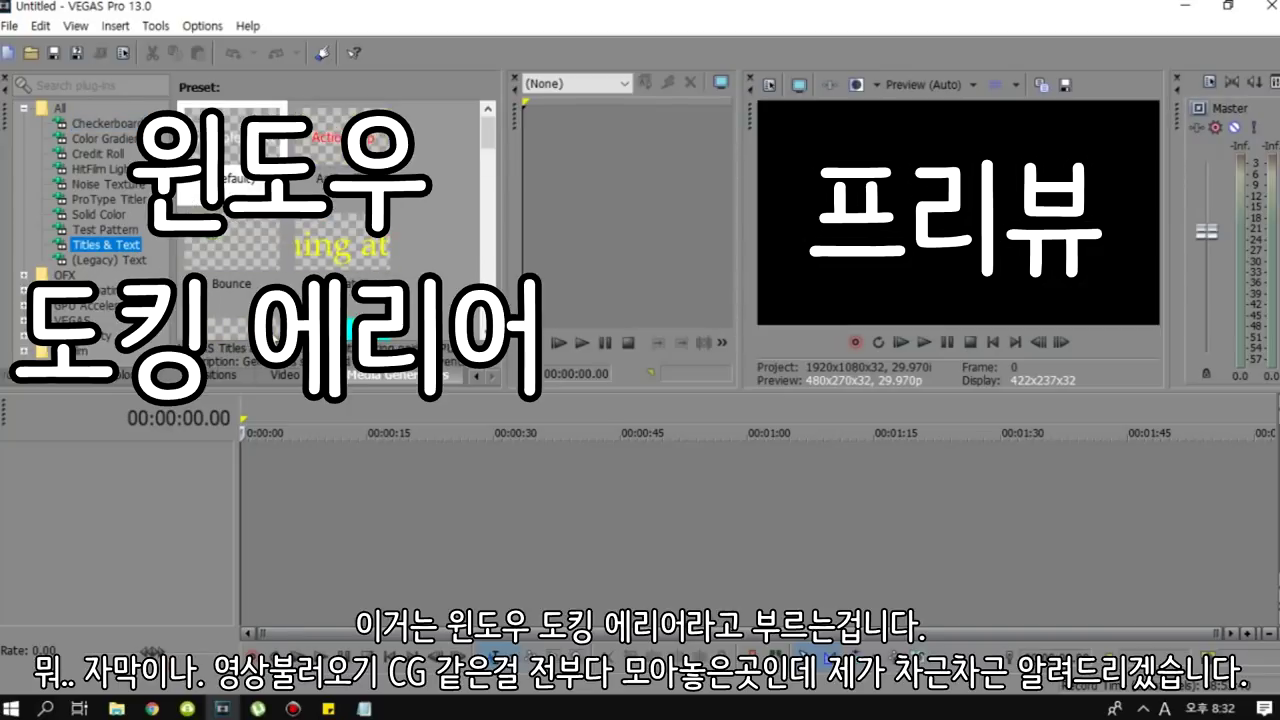
left_click(99, 378)
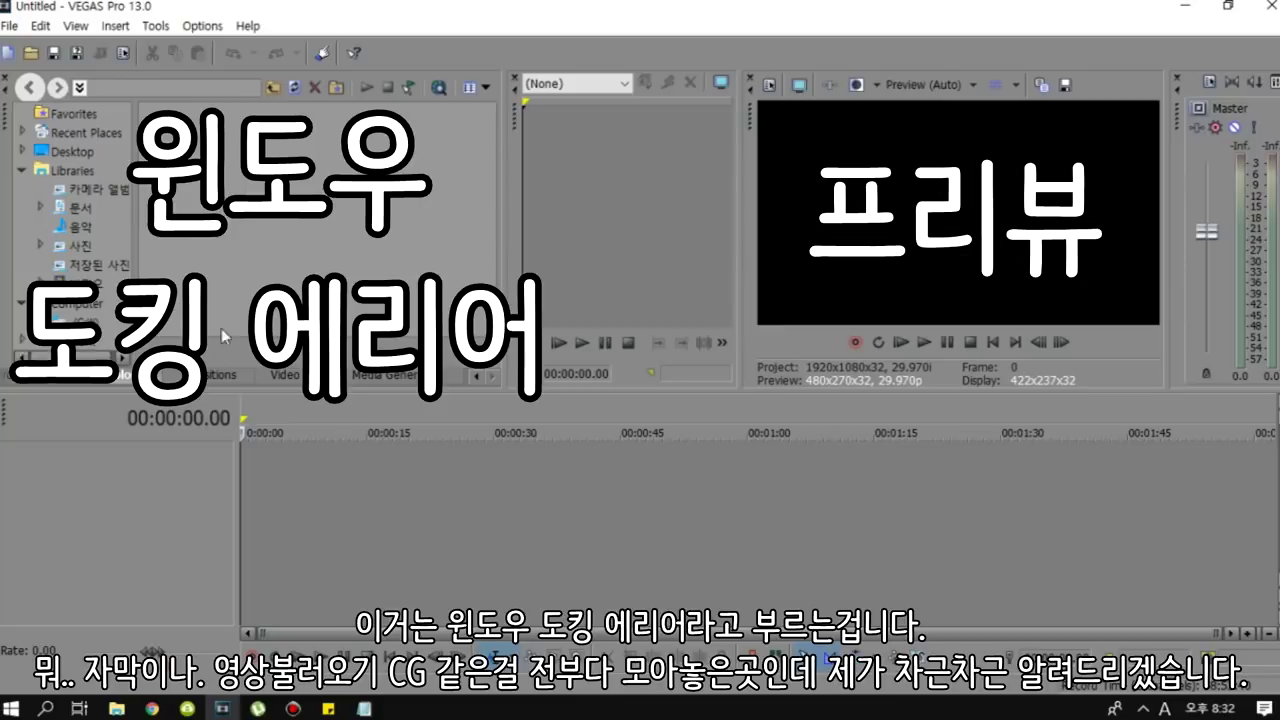
left_click(100, 222)
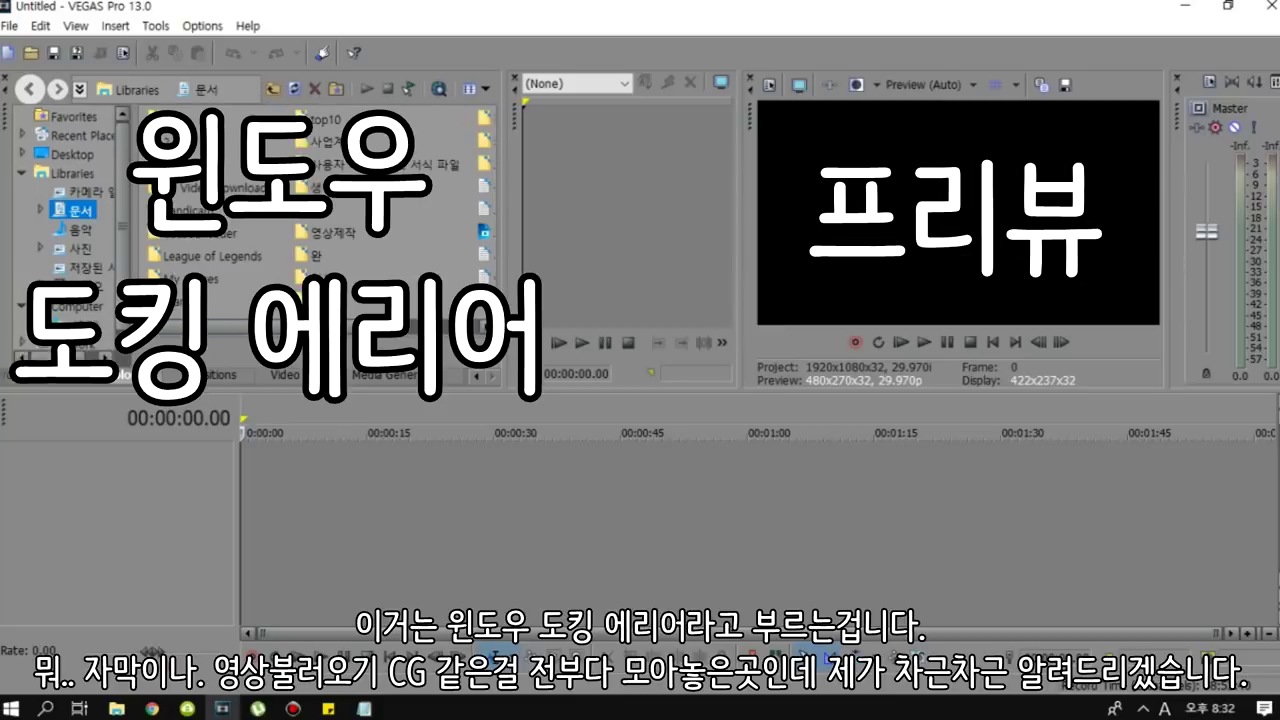
left_click(284, 375)
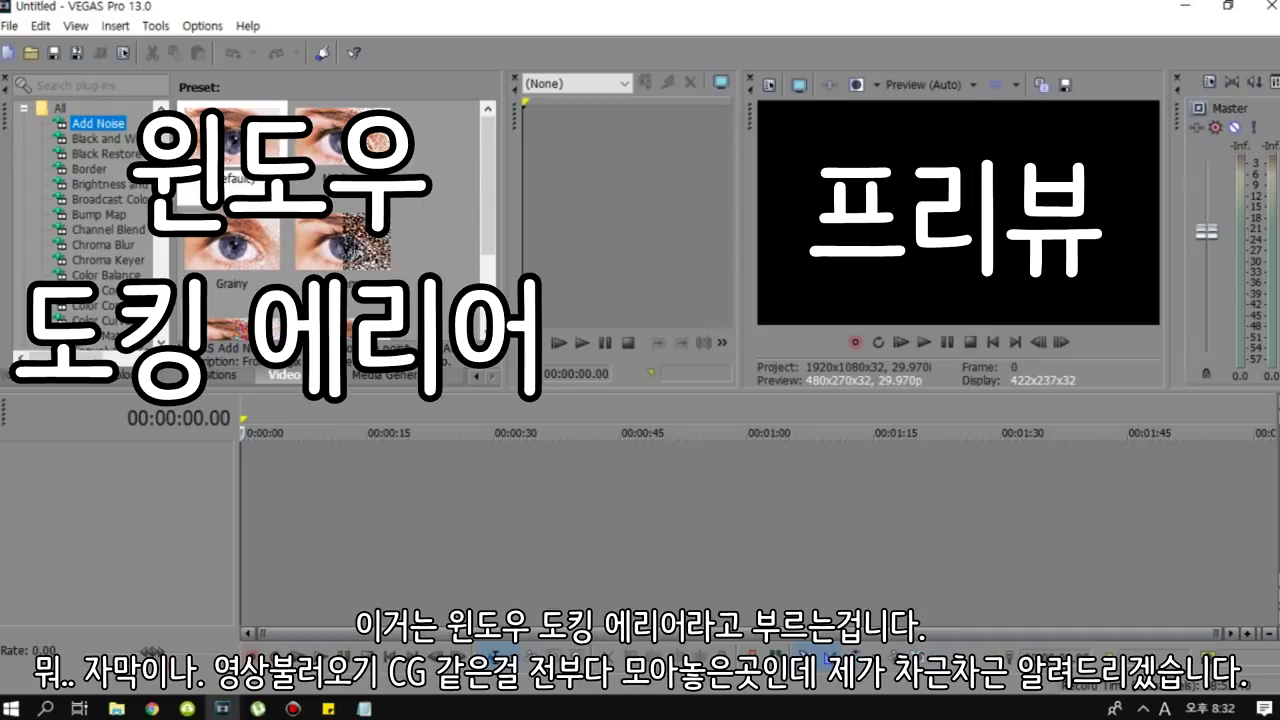
left_click(115, 217)
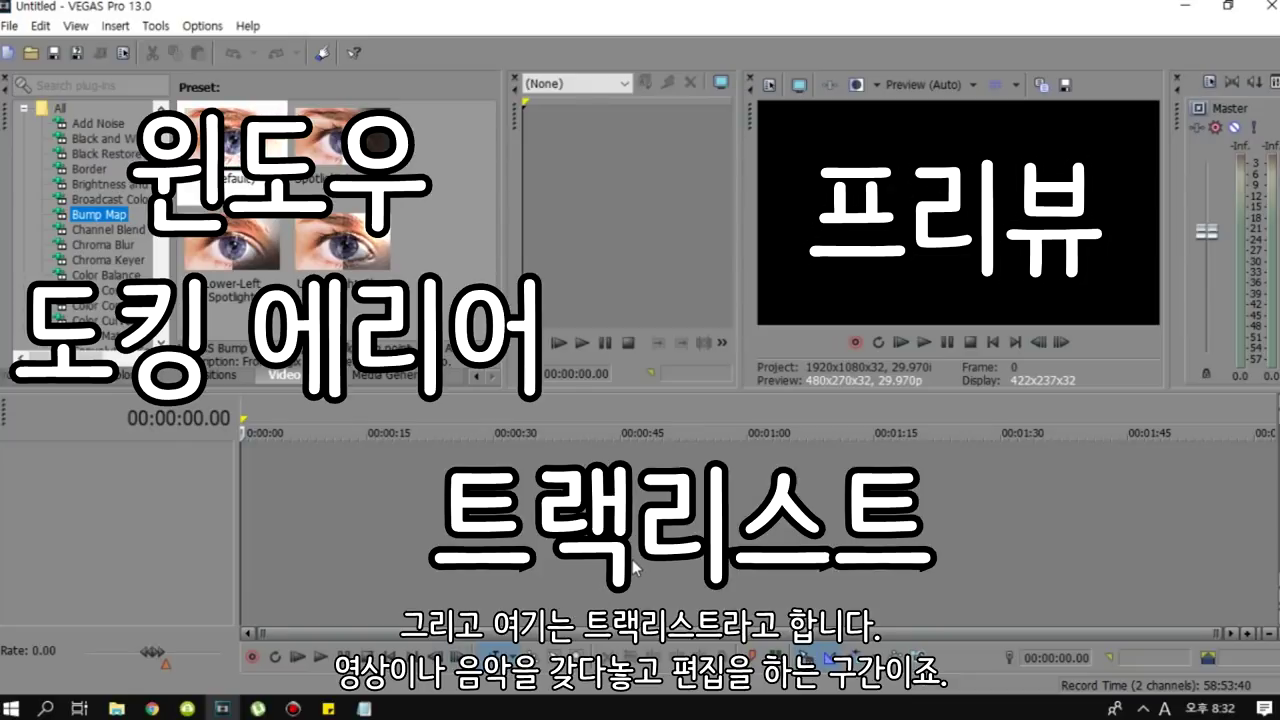
Insert three audio tracks into the empty track list.
right_click(578, 492)
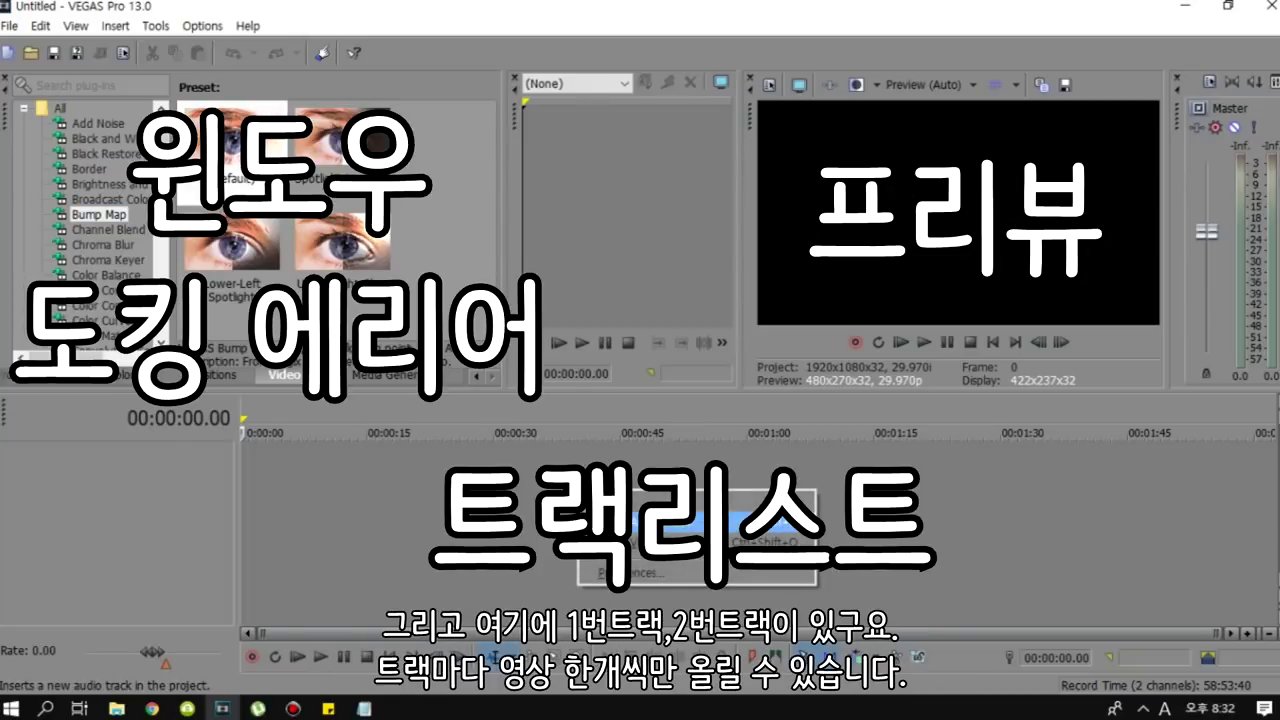
left_click(680, 543)
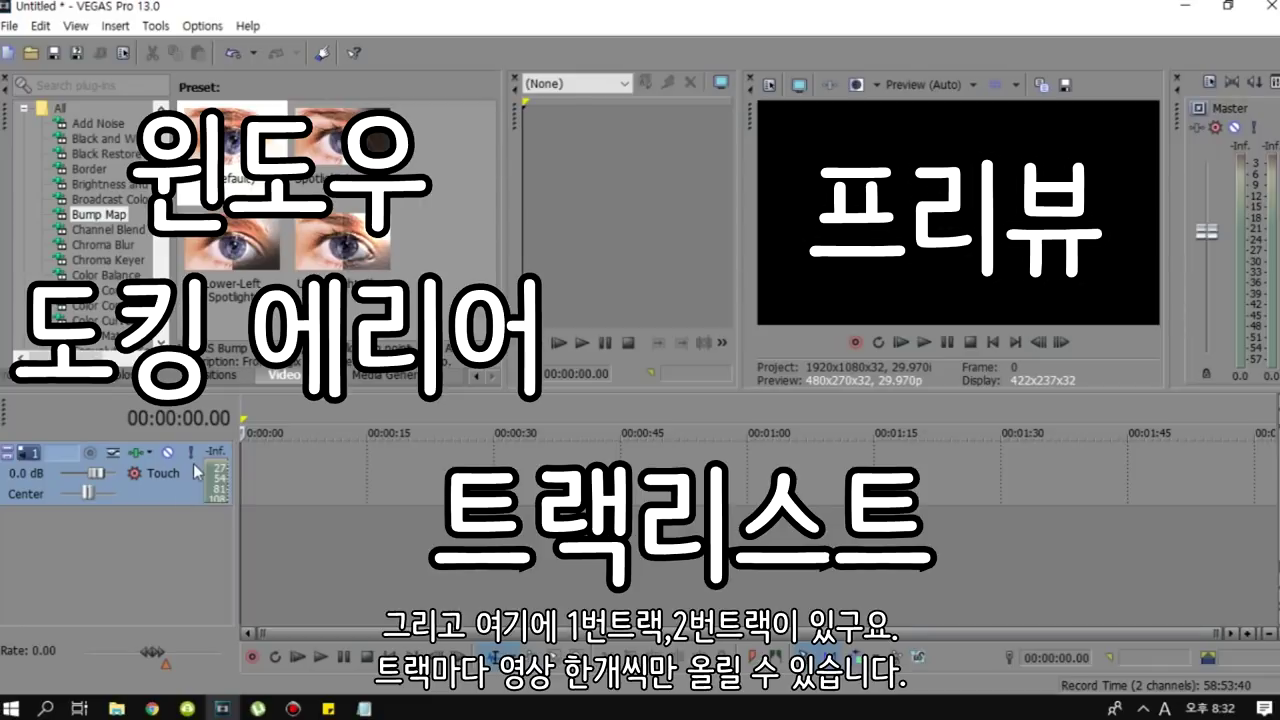
right_click(127, 538)
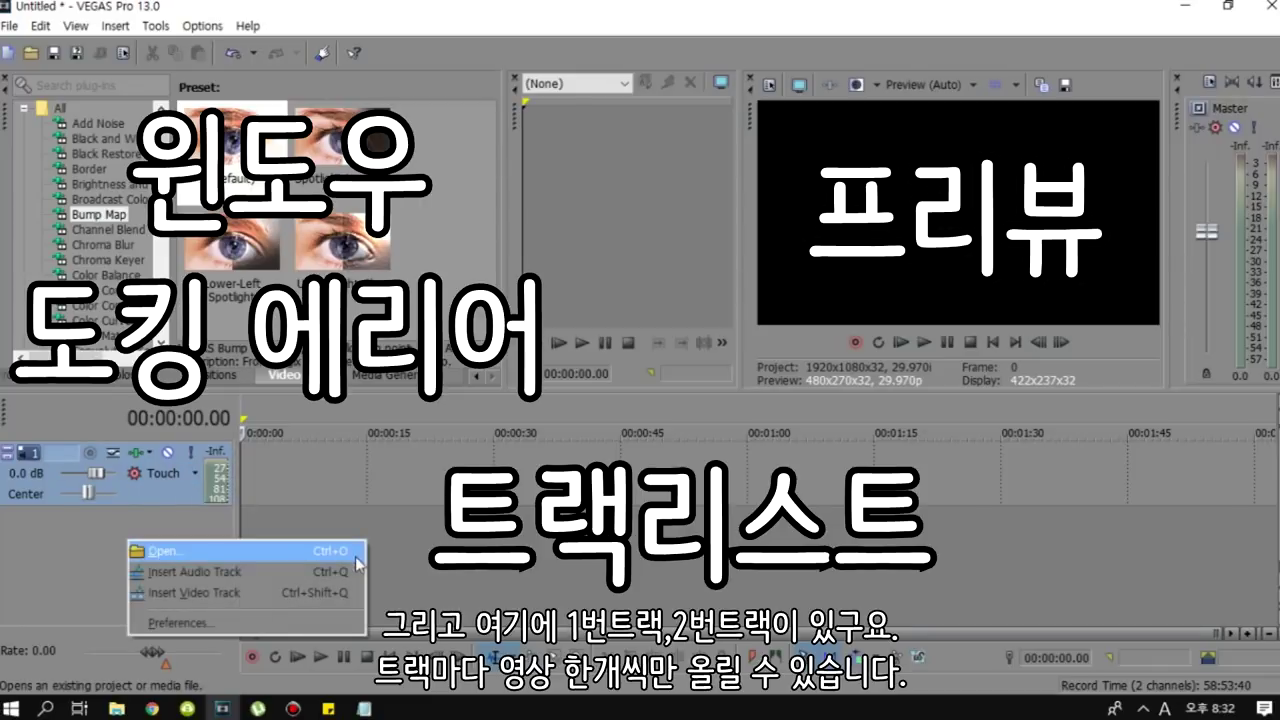
left_click(317, 571)
right_click(322, 600)
left_click(400, 539)
scroll(122, 555, "down", 2)
double_click(84, 554)
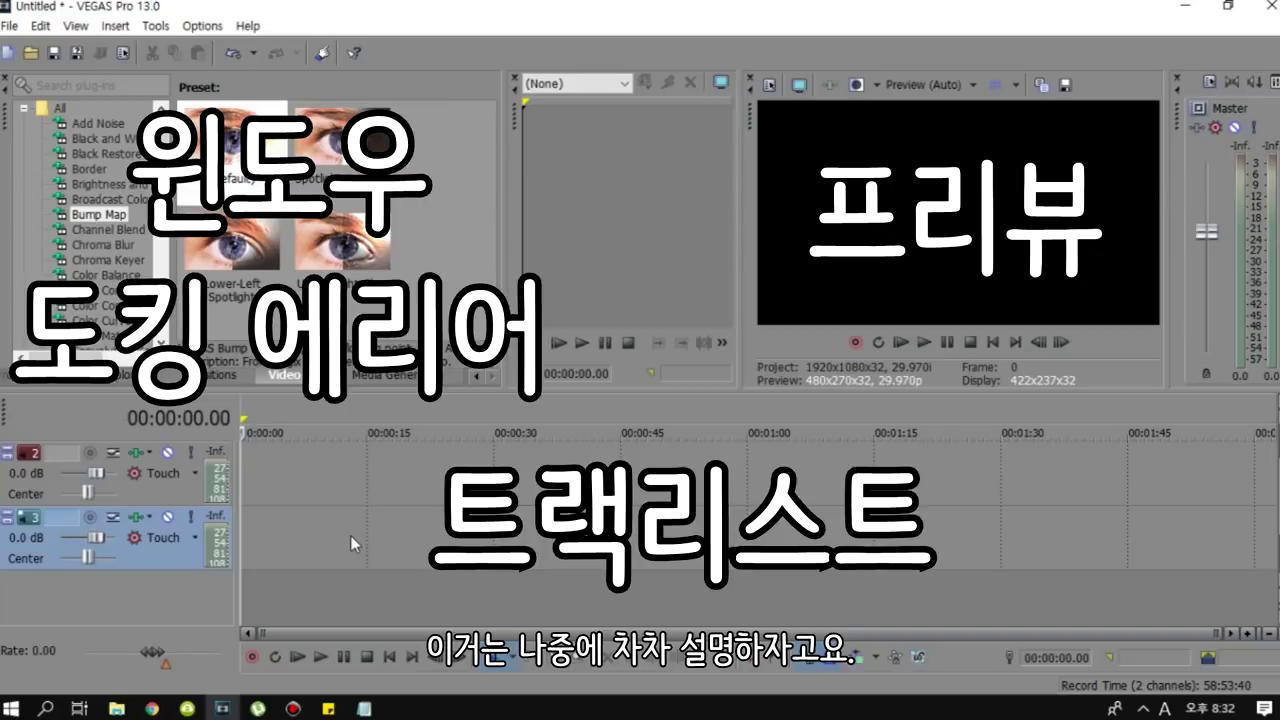
Move the edit line along the empty timeline to 00:00:11.05.
scroll(350, 535, "up", 1)
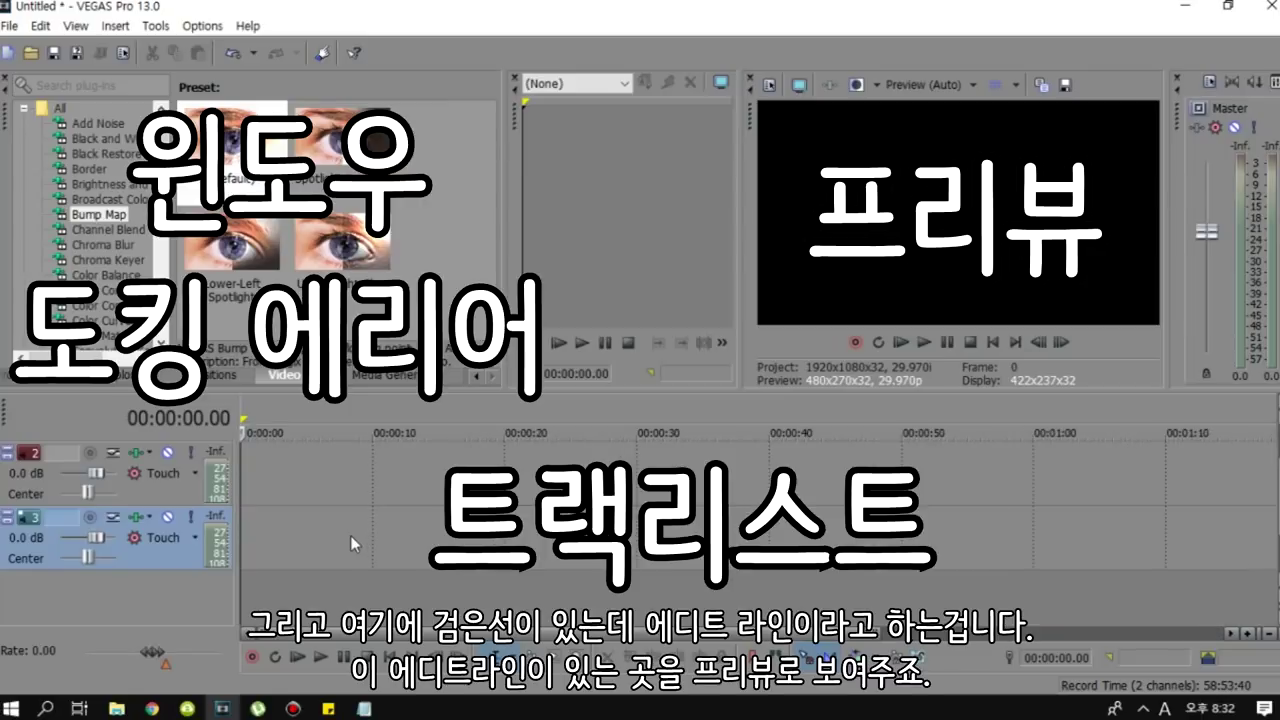
left_click(293, 470)
left_click(388, 470)
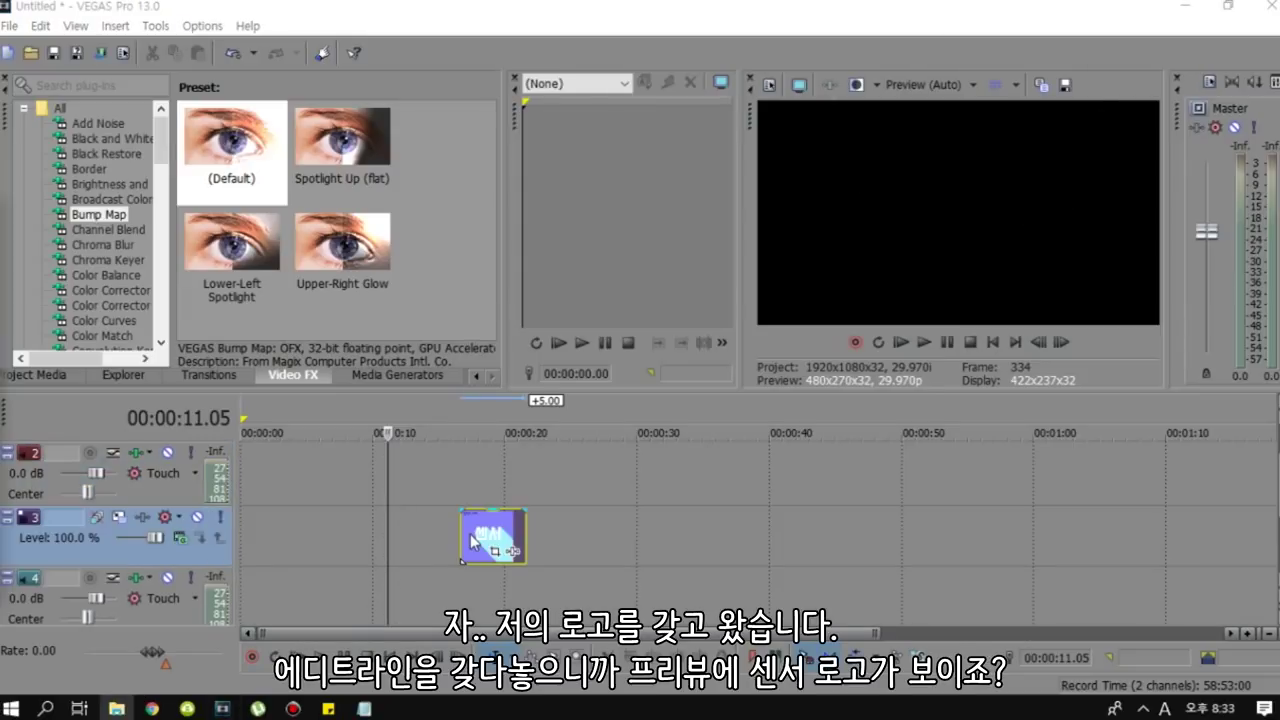
Compare the preview with the edit line on and off the logo image, finishing on the image at 00:00:19.23.
left_click(473, 540)
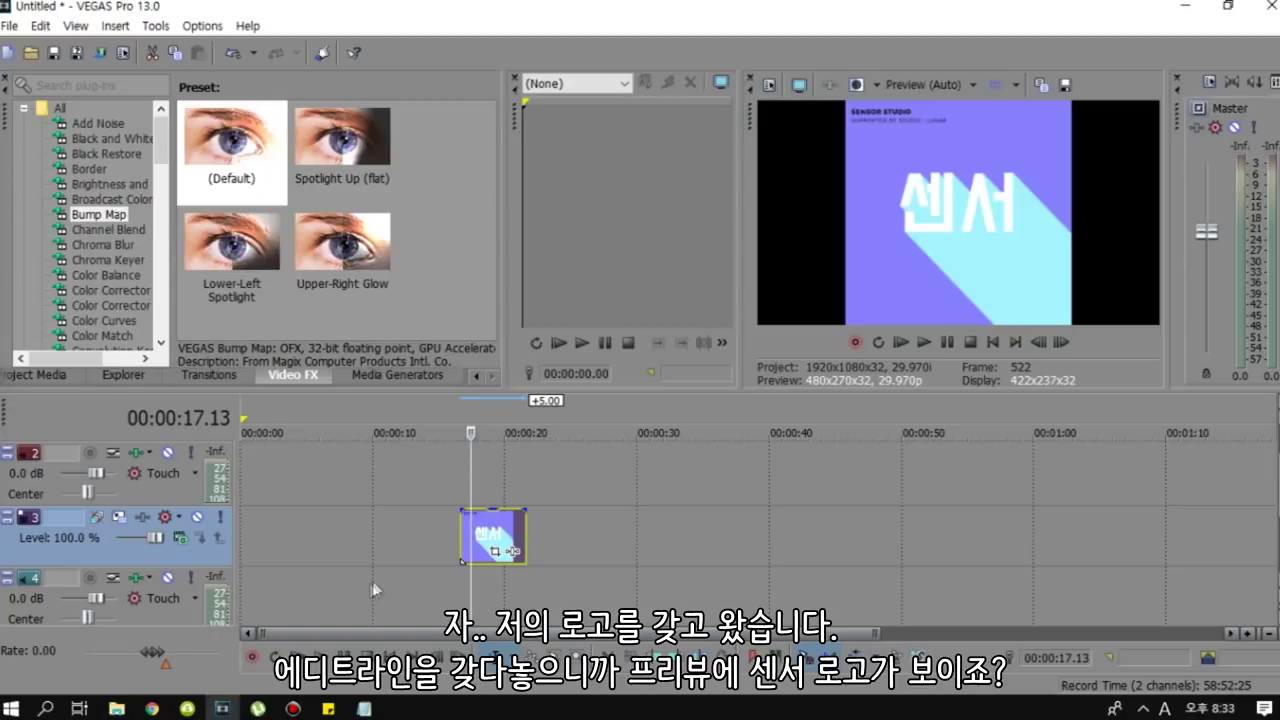
left_click(481, 537)
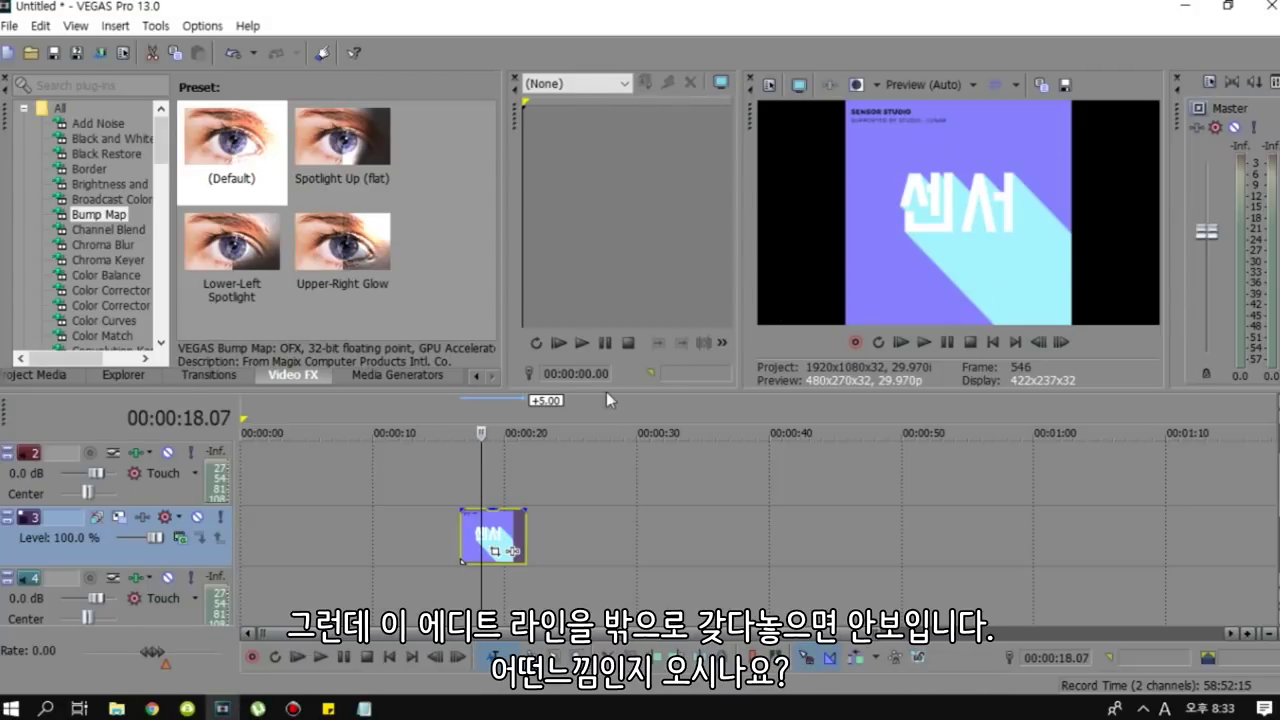
left_click(460, 483)
left_click(444, 483)
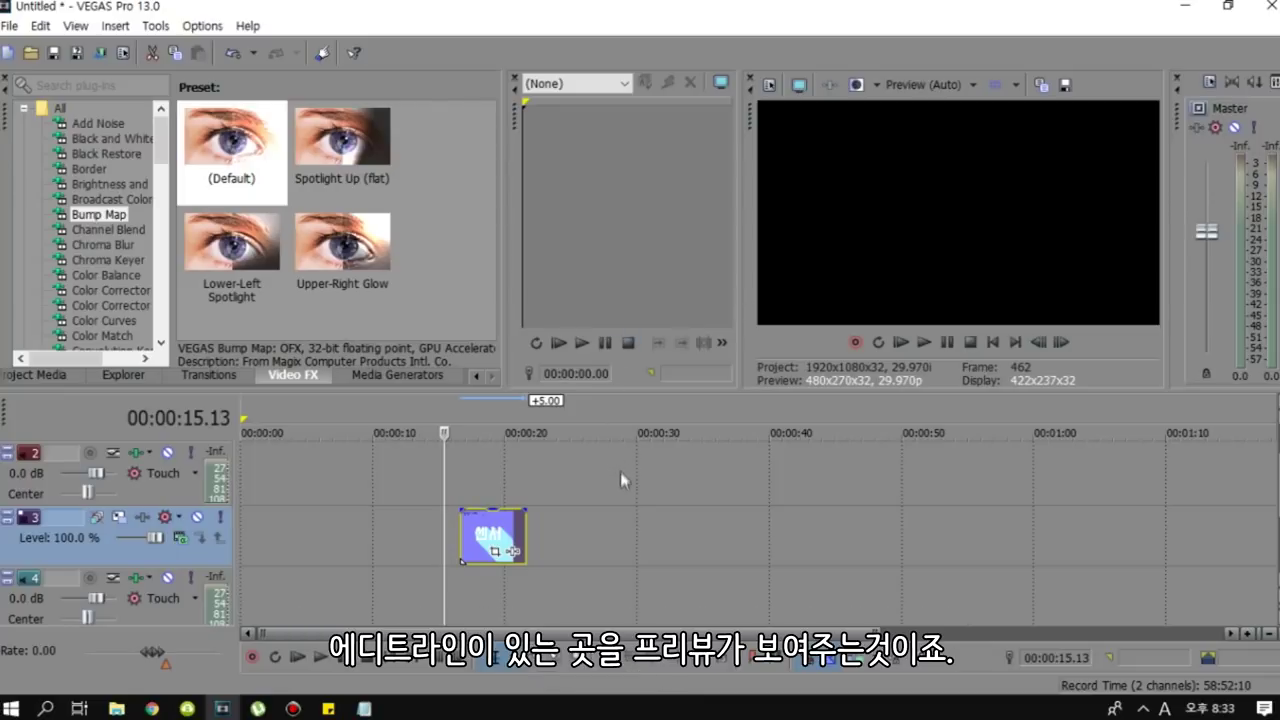
left_click(476, 540)
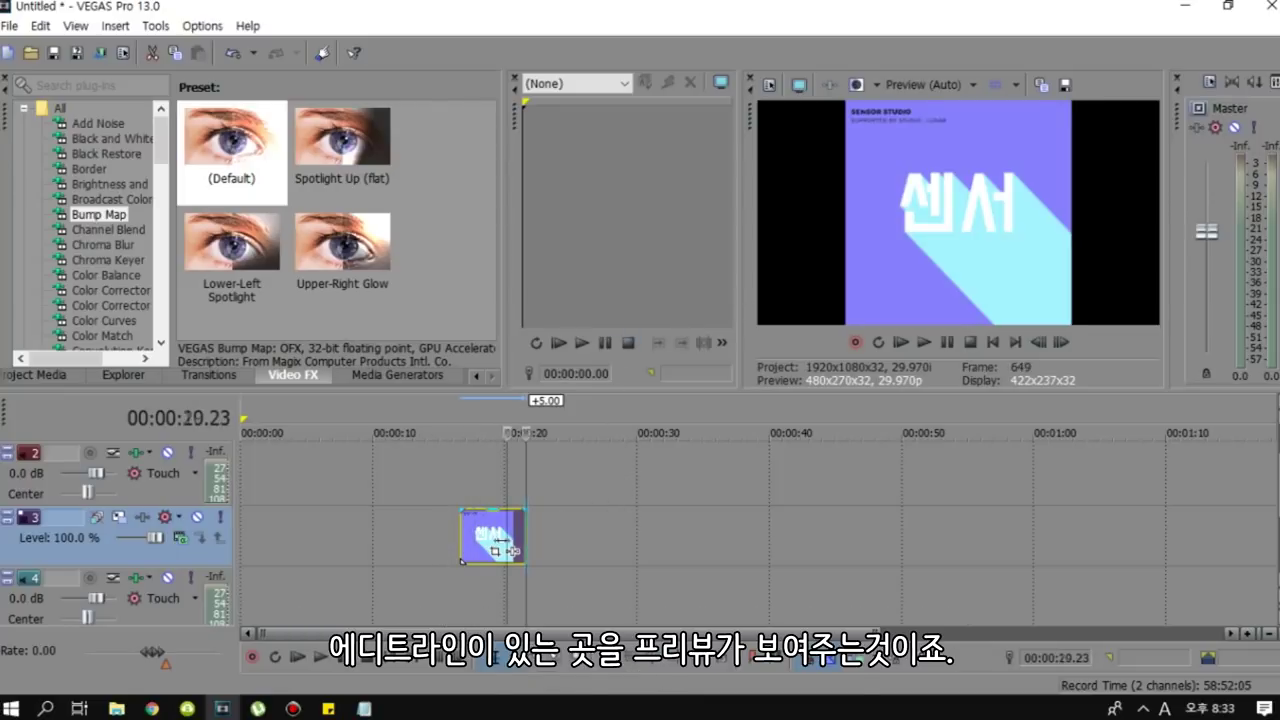
left_click(502, 535)
mouse_move(481, 521)
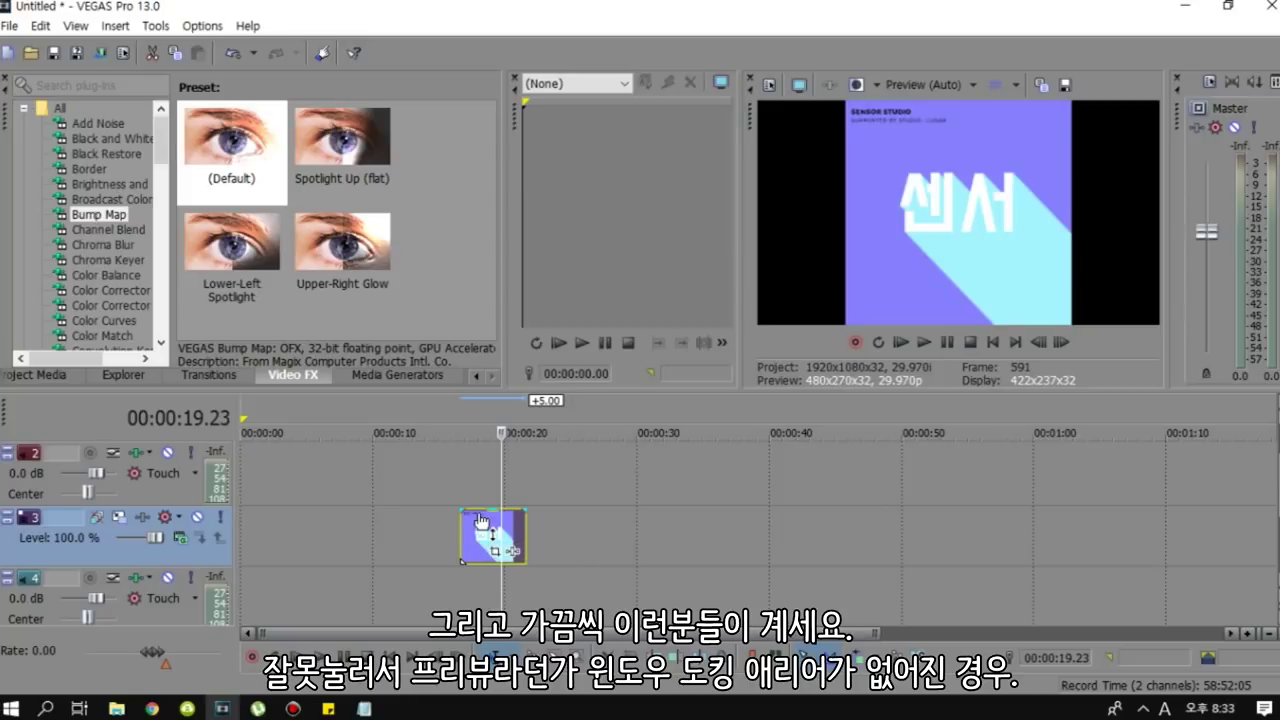
Undock and remove the video preview, and close the docked windows above the timeline except the master bus.
left_click_drag(750, 120, 959, 187)
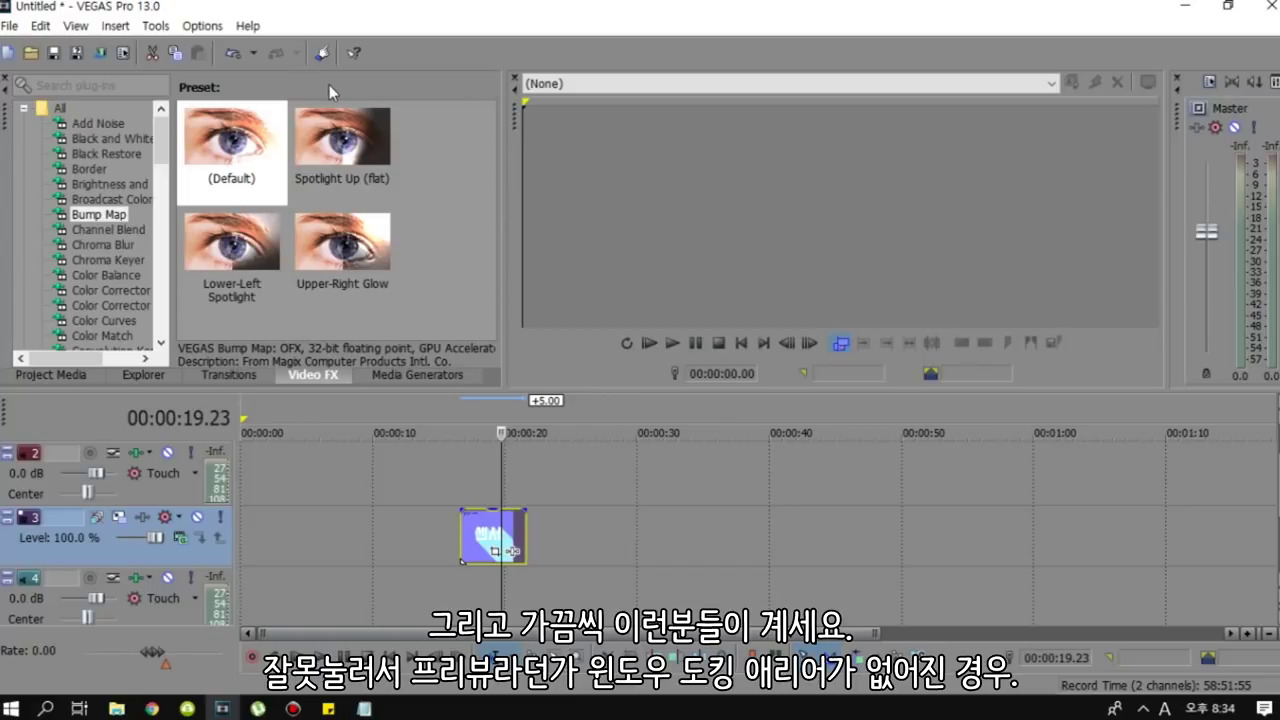
left_click(6, 80)
left_click(6, 80)
left_click(6, 80)
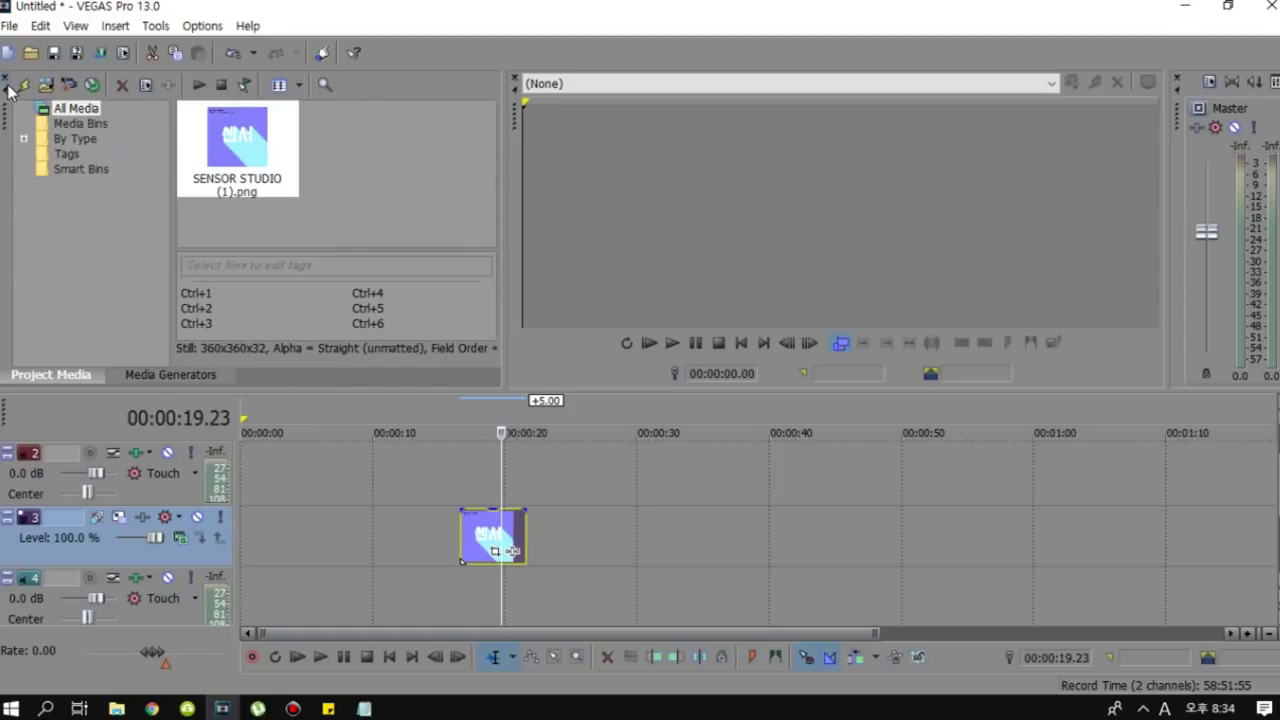
left_click(6, 81)
left_click(6, 82)
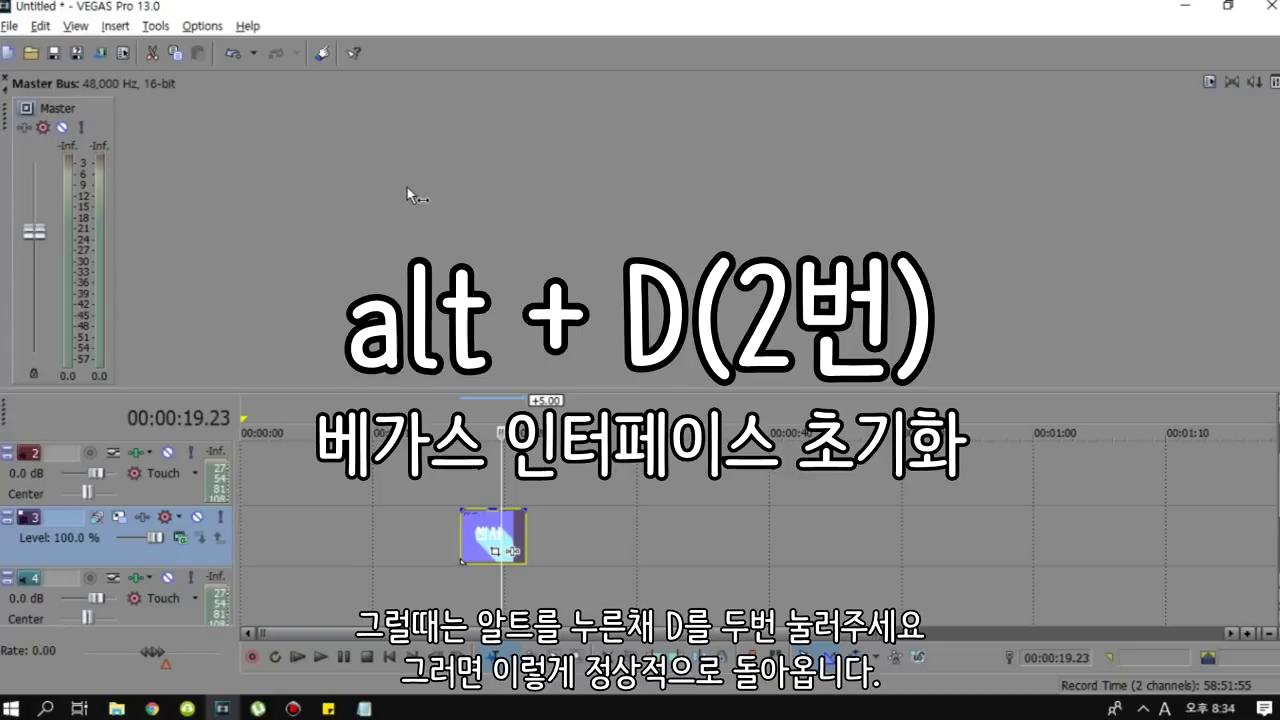
Restore the default window layout.
key("alt+d")
key("alt+d")
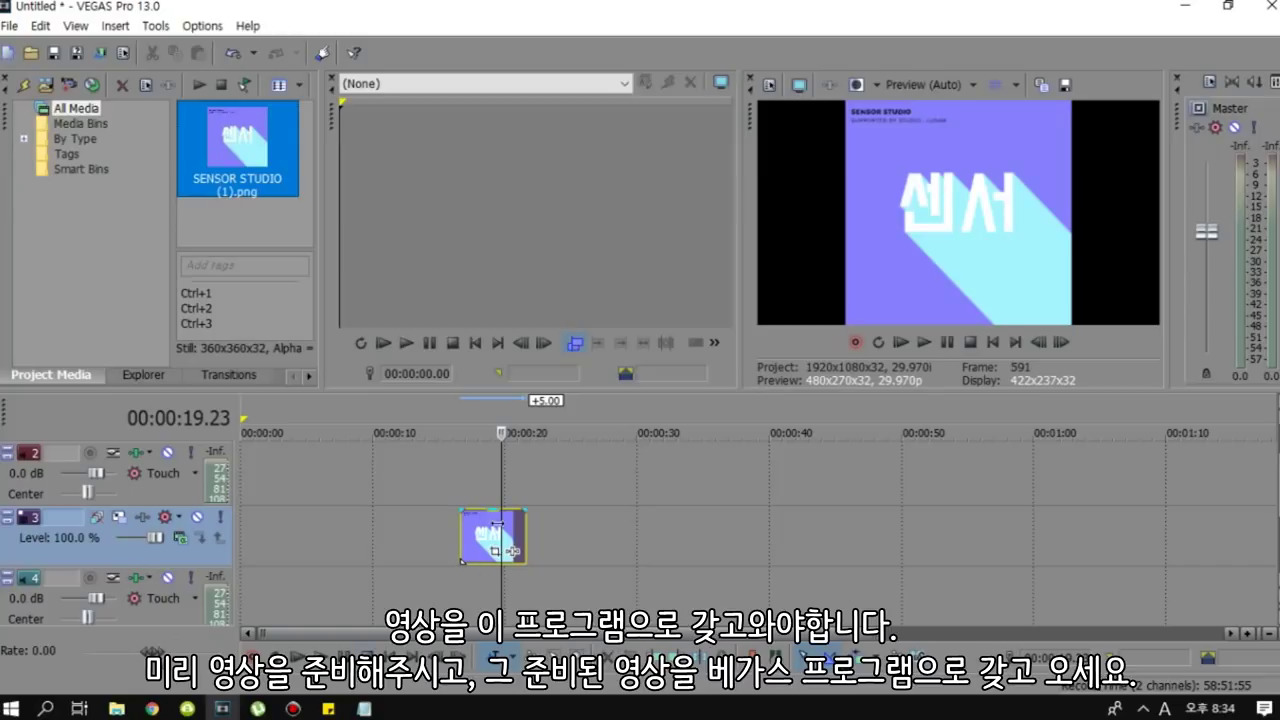
Delete the logo image from the timeline.
right_click(497, 528)
key("Delete")
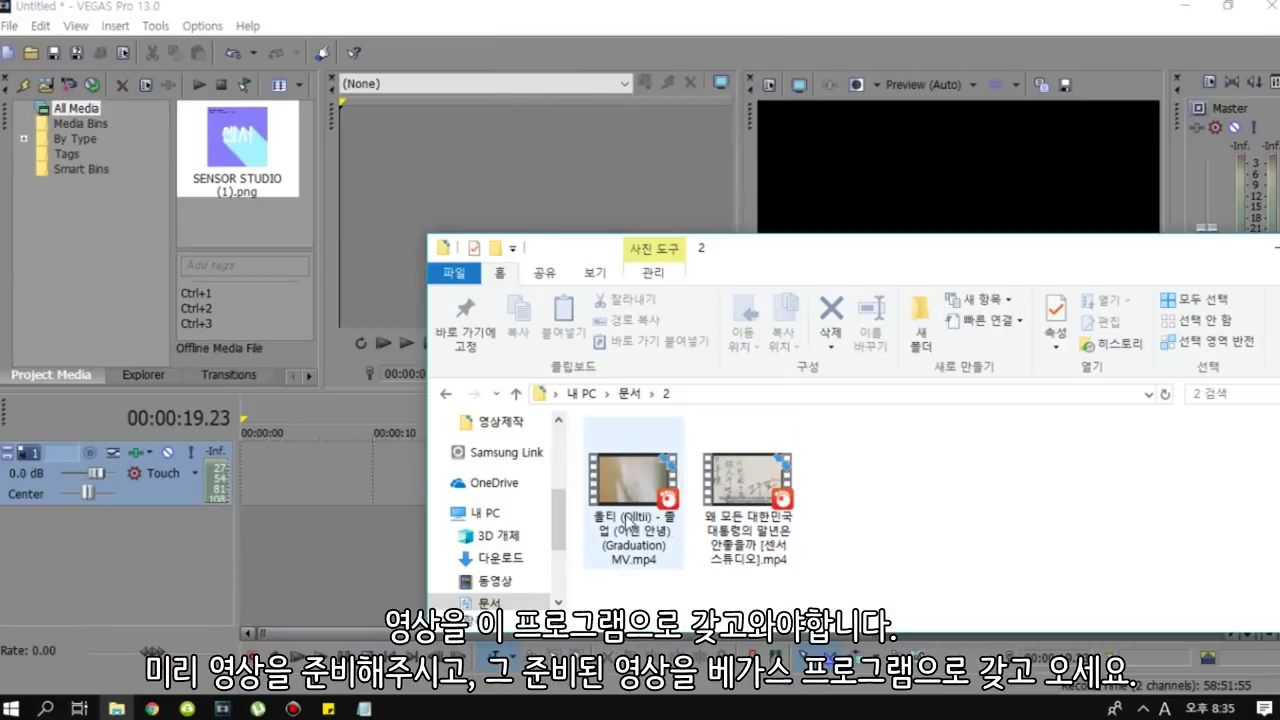
Import 올티 (Olltii) - 졸업 (이젠 안녕) (Graduation) MV.mp4 from folder 2 and place it at the start of the timeline.
left_click(628, 517)
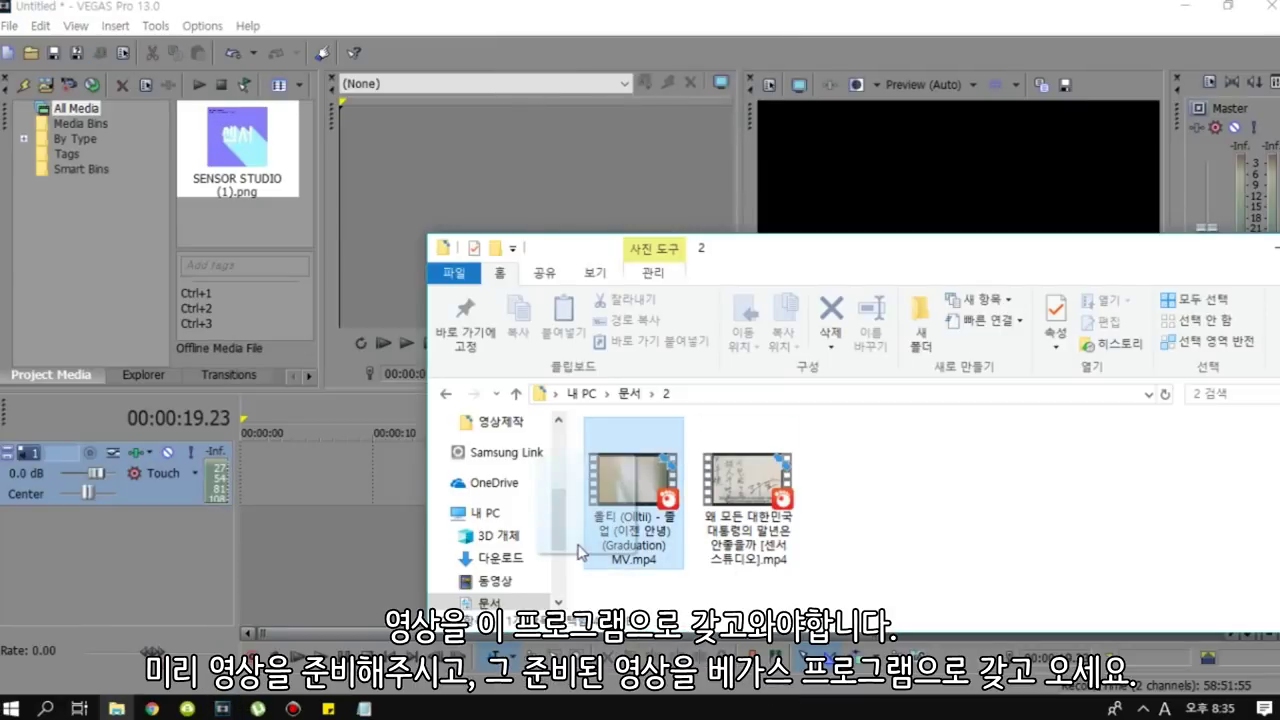
left_click_drag(760, 253, 870, 270)
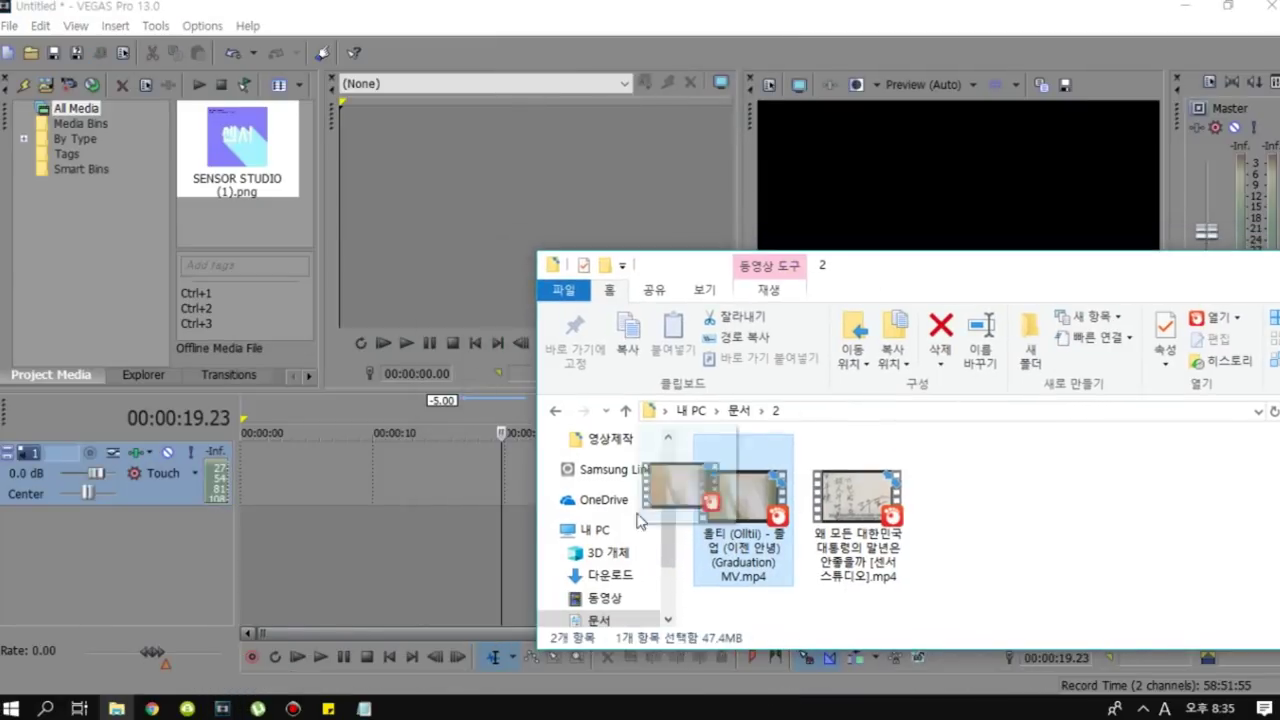
left_click_drag(277, 494, 265, 500)
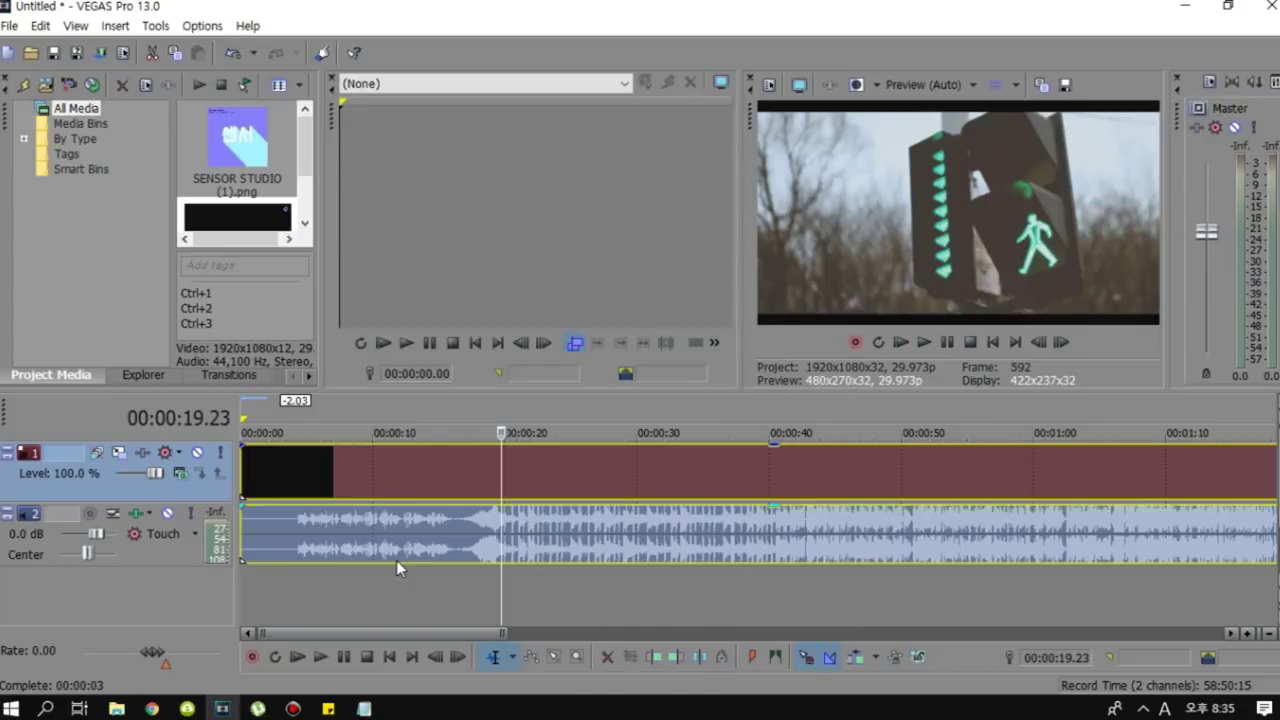
Check the imported video at several points along the timeline, ending at 00:00:52.14.
left_click(508, 490)
left_click(738, 486)
left_click(934, 482)
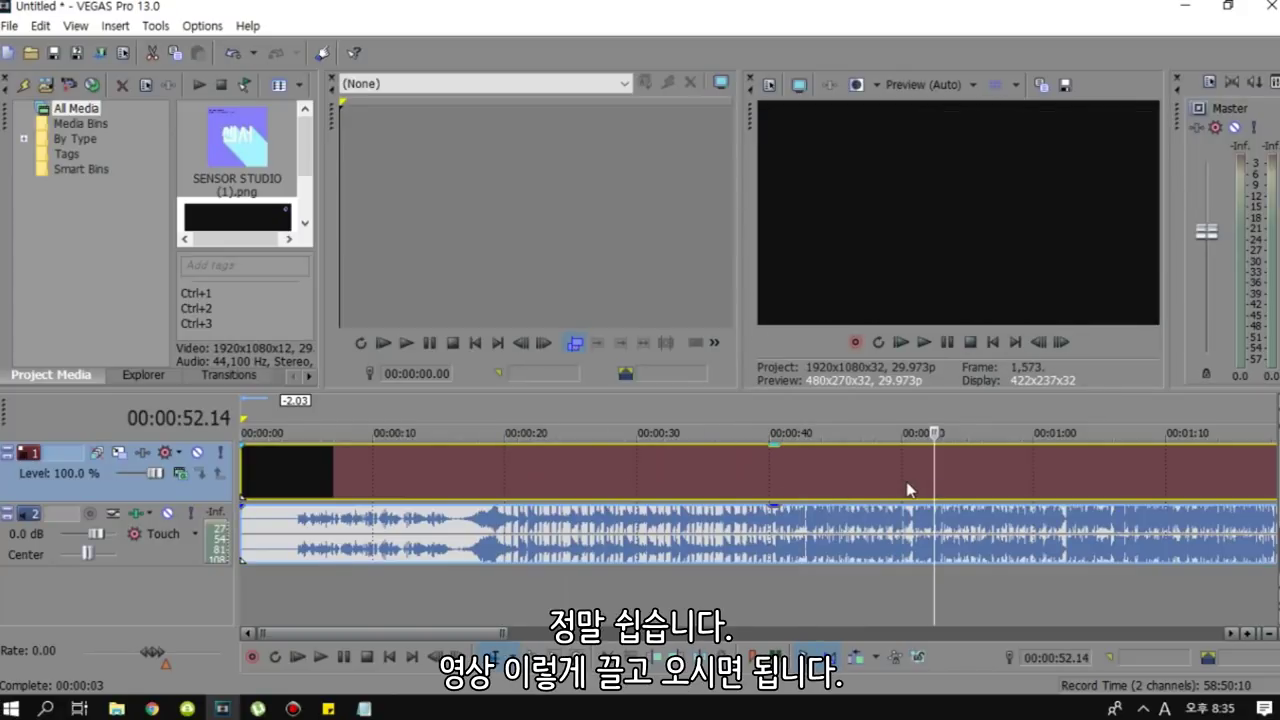
Split the video and its audio at 00:00:58.05.
scroll(920, 486, "down", 2)
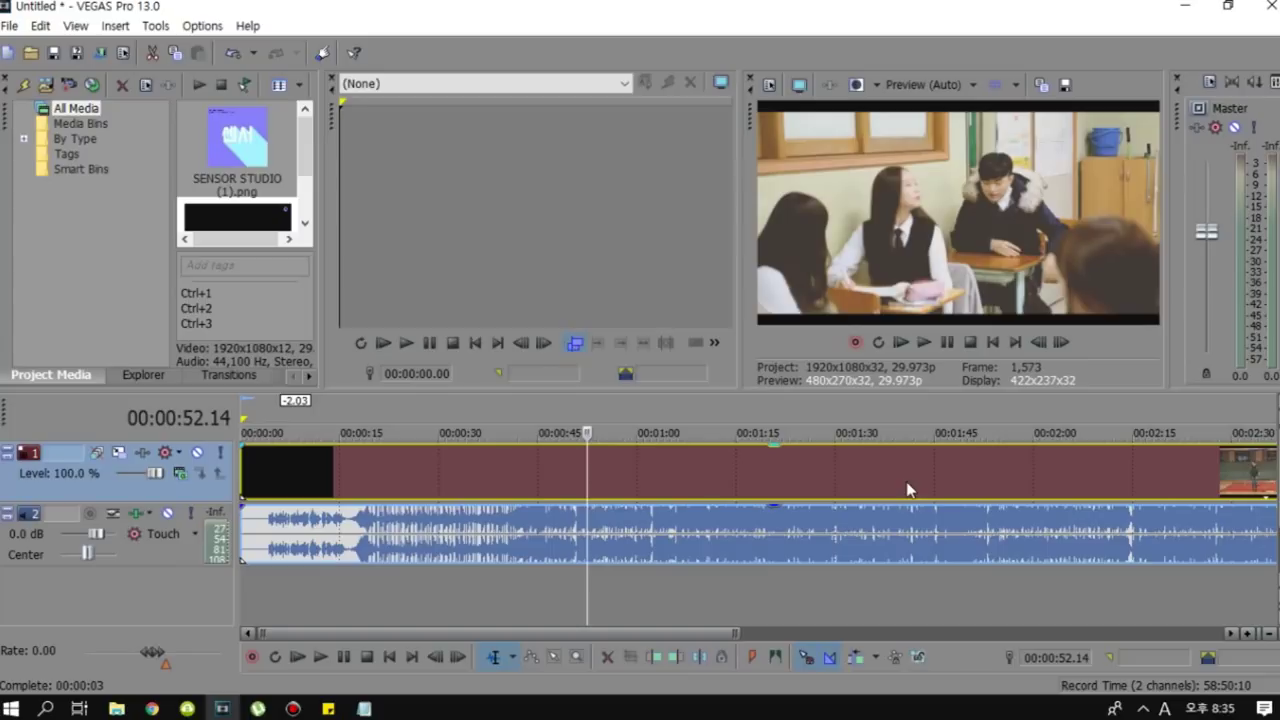
scroll(648, 473, "down", 2)
left_click(497, 510)
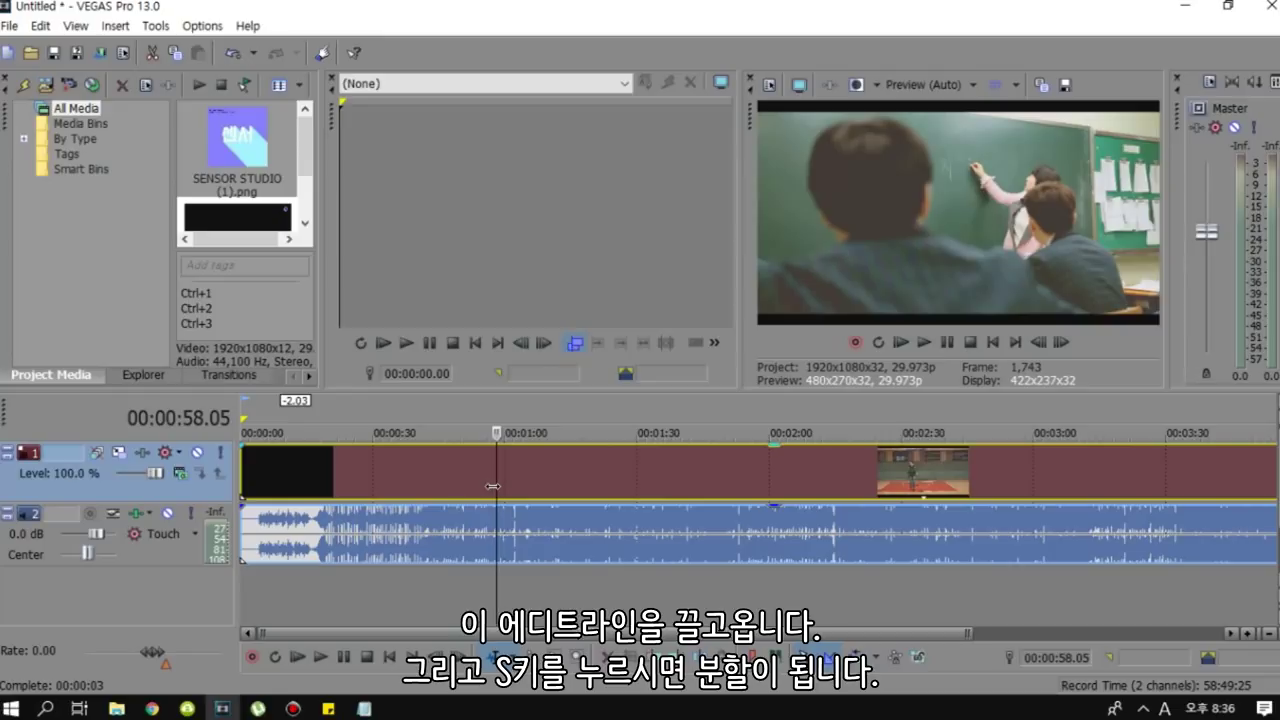
key("s")
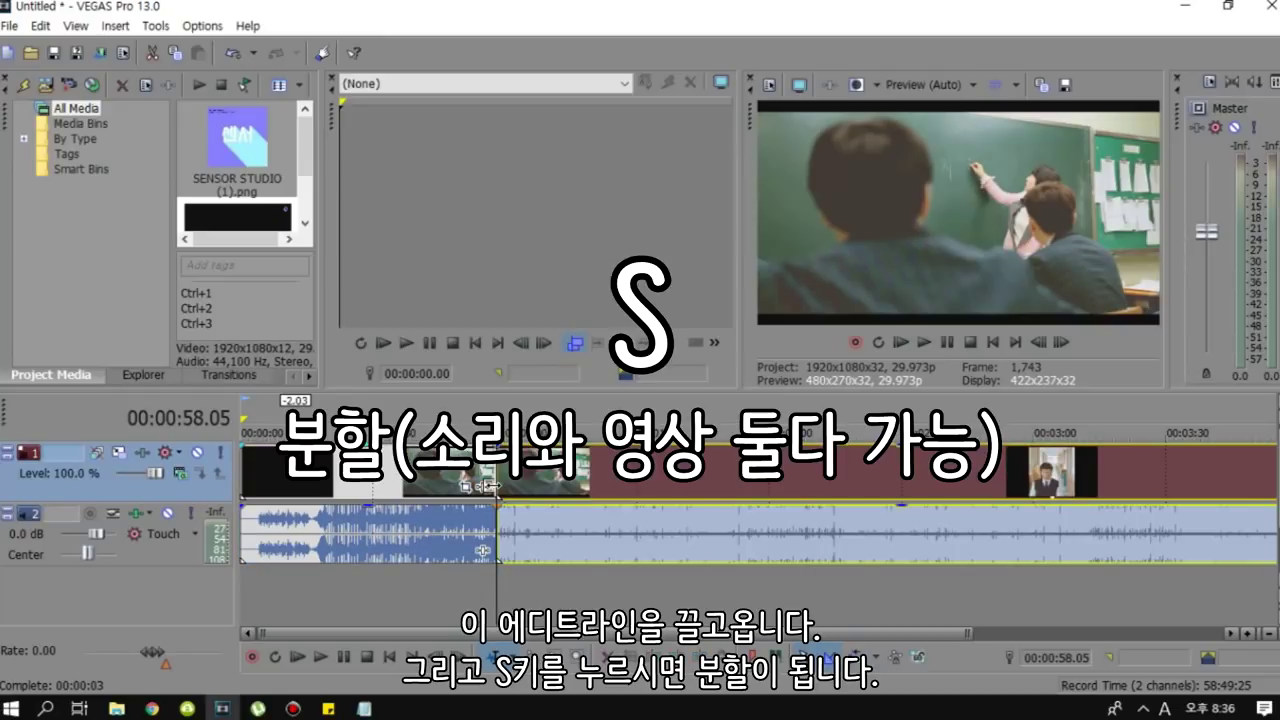
Move the part after the split about 27 seconds further along the timeline and delete it.
left_click_drag(535, 512, 654, 510)
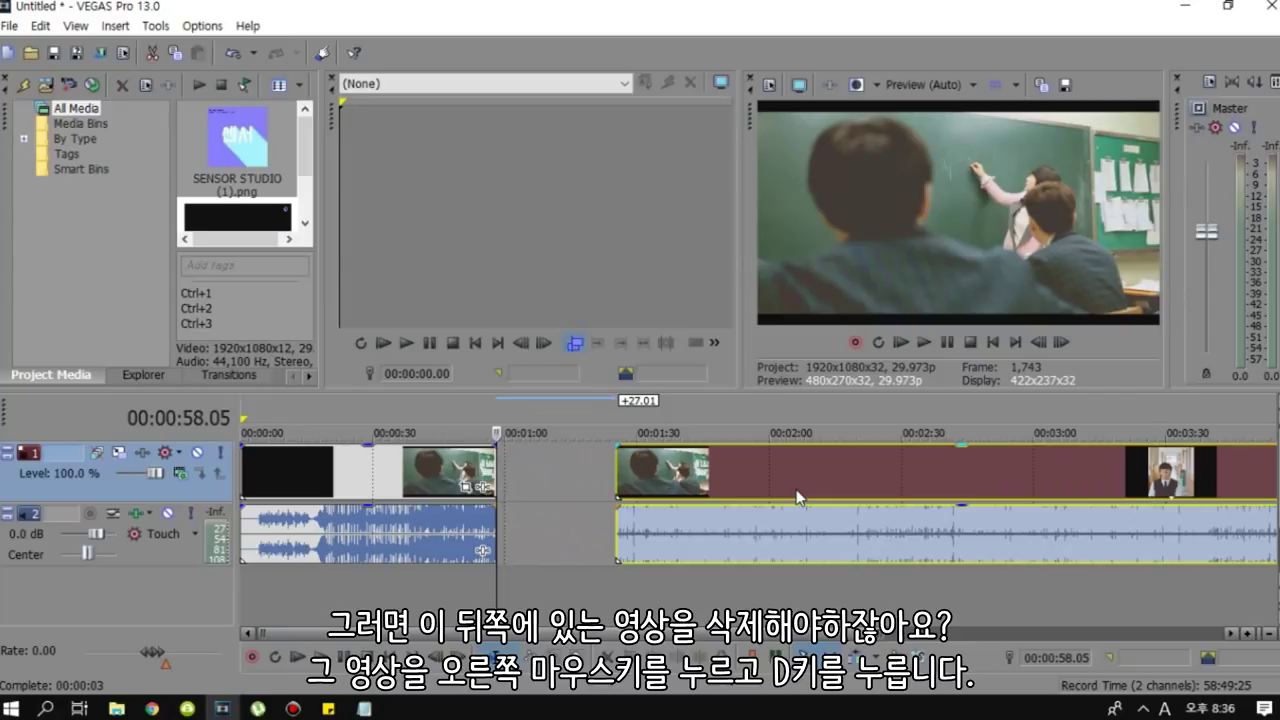
right_click(797, 495)
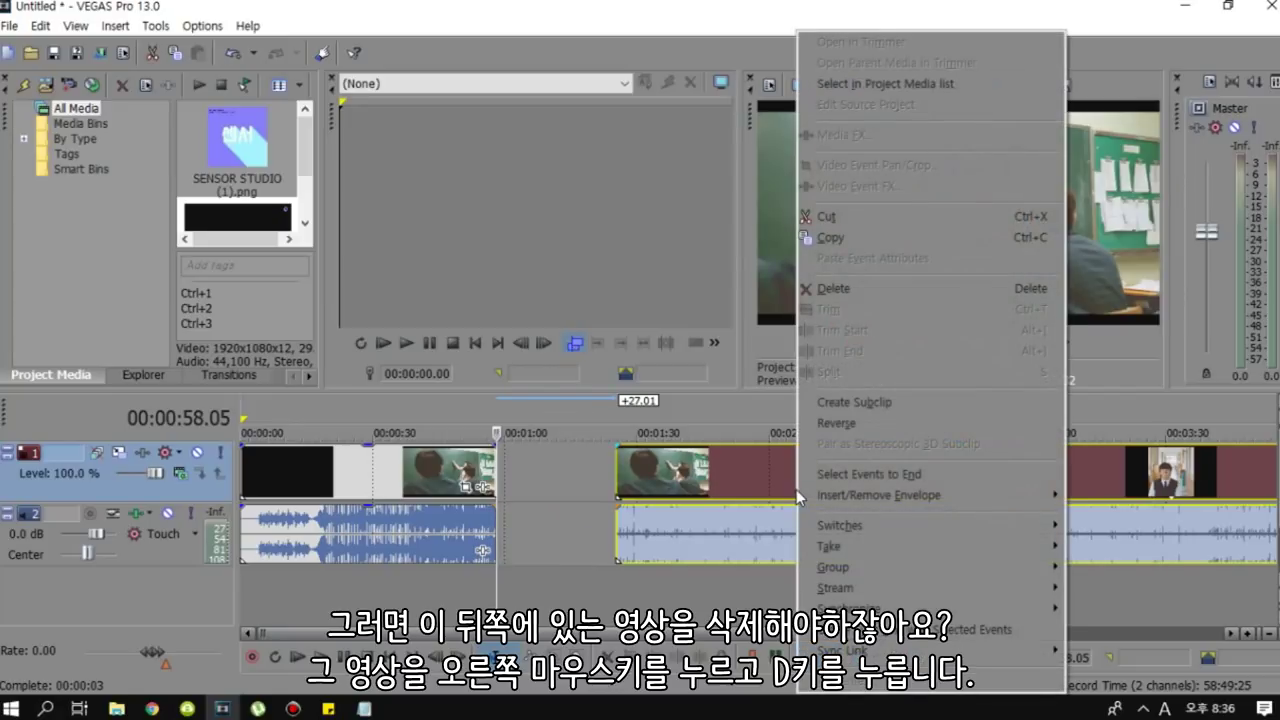
key("d")
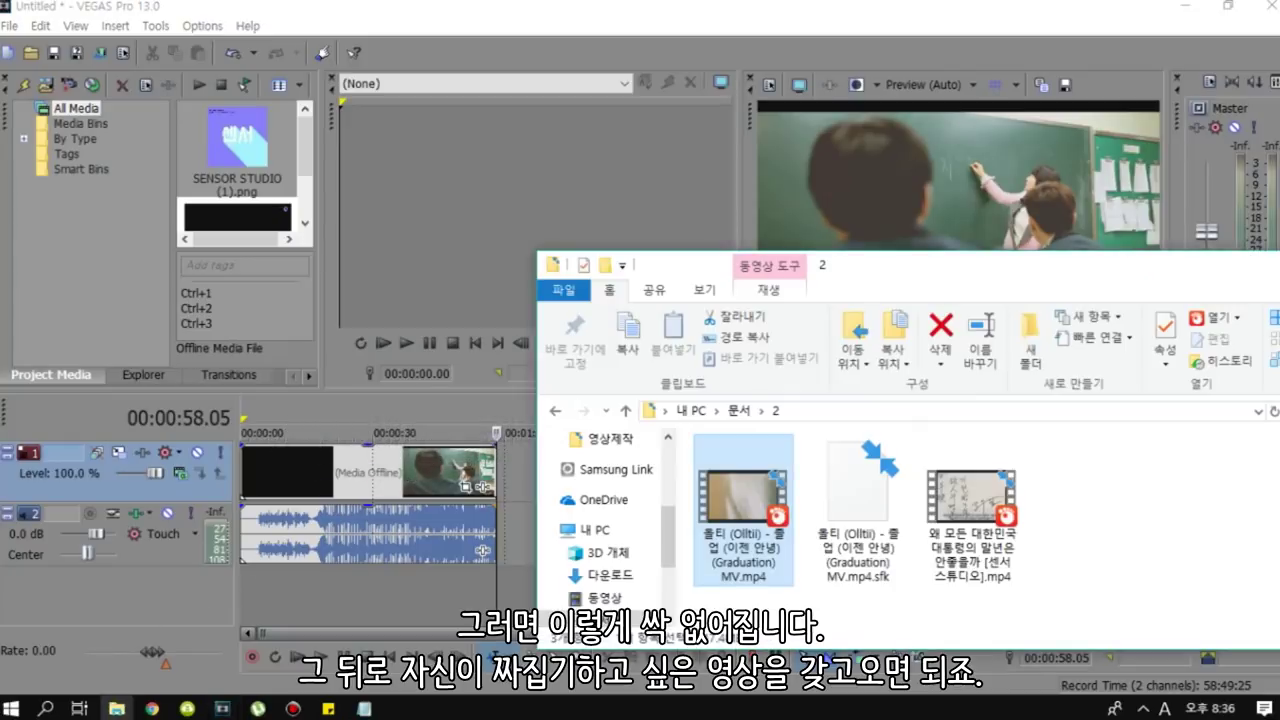
Import 왜 모든 대한민국 대통령의 말년은 안좋을까 [센서 스튜디오].mp4 from folder 2 and place it directly after the first clip at 00:00:58.05.
left_click_drag(898, 274, 1144, 286)
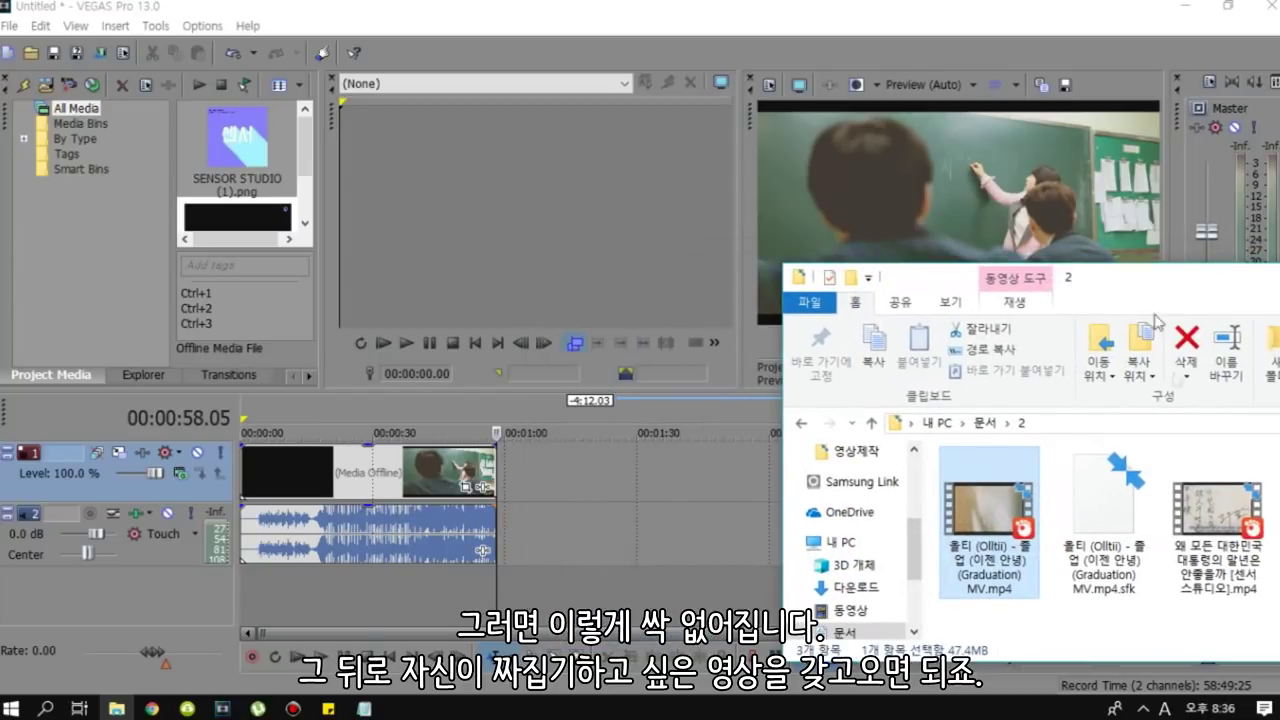
left_click(1197, 530)
left_click_drag(1197, 530, 686, 518)
left_click_drag(557, 515, 571, 466)
Inspect the join between the two clips up close and play the timeline across it from 00:00:57.10.
left_click(483, 478)
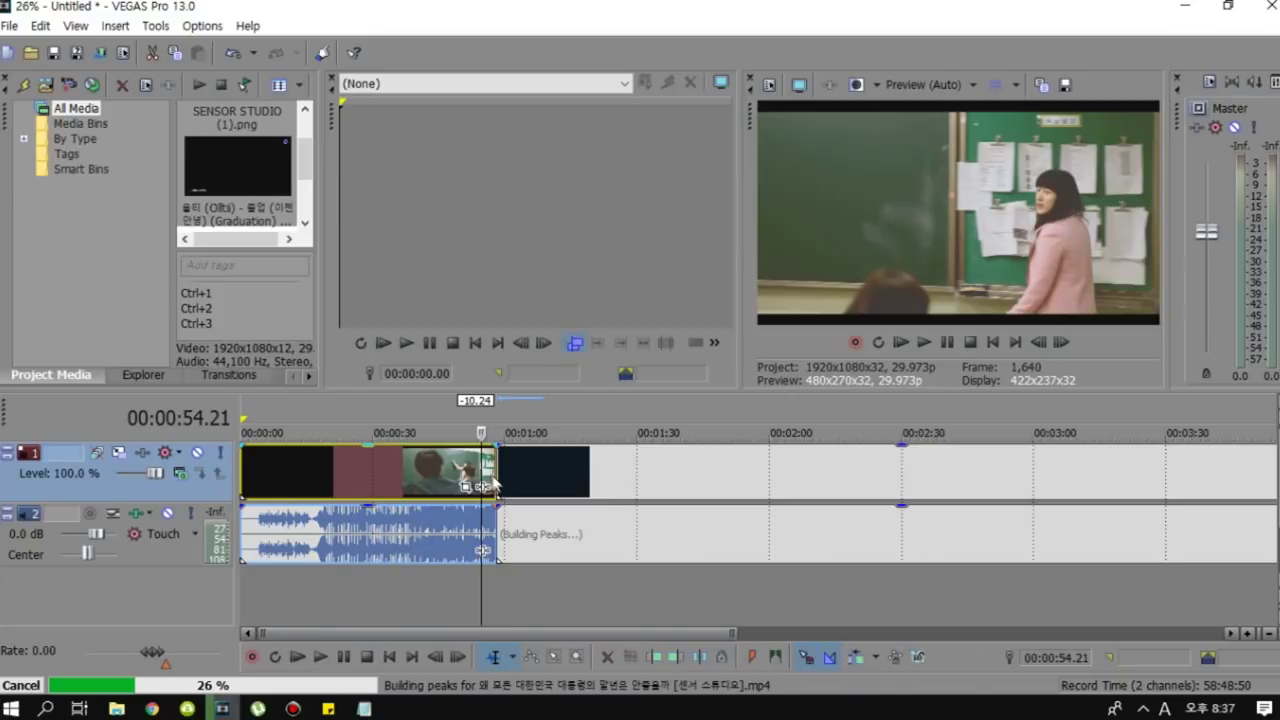
left_click(493, 484)
scroll(493, 484, "up", 5)
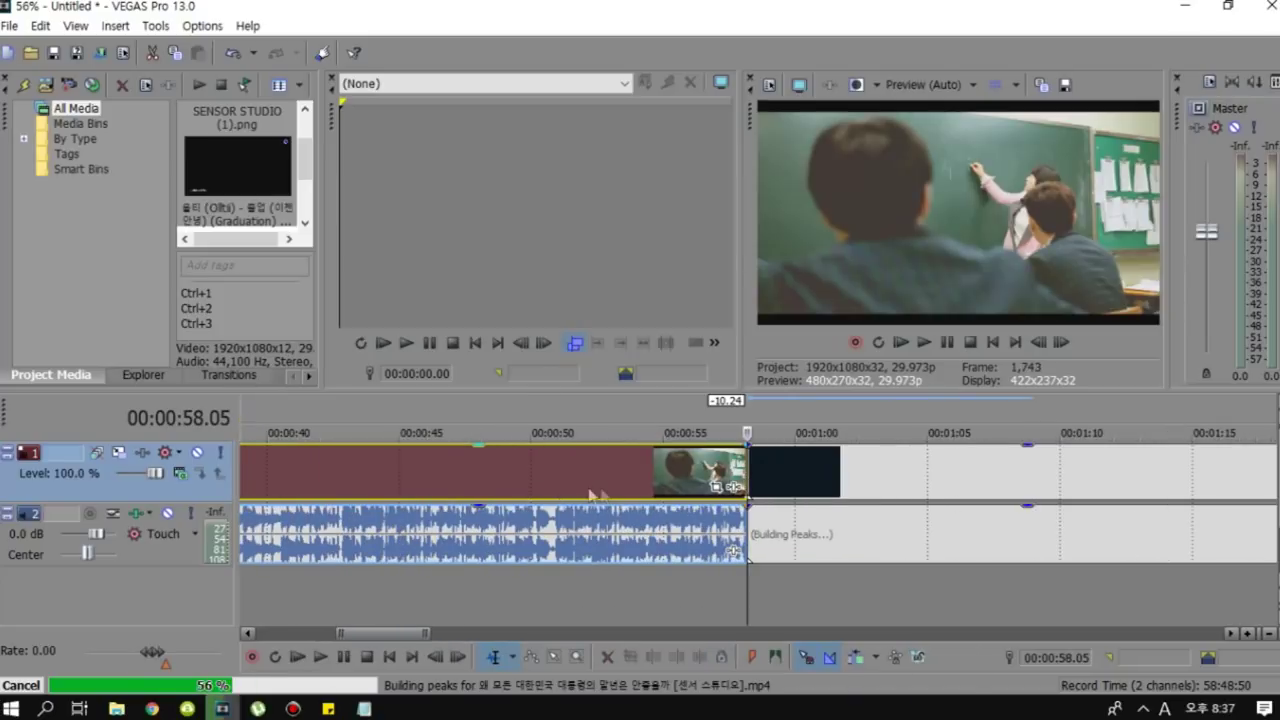
left_click(726, 470)
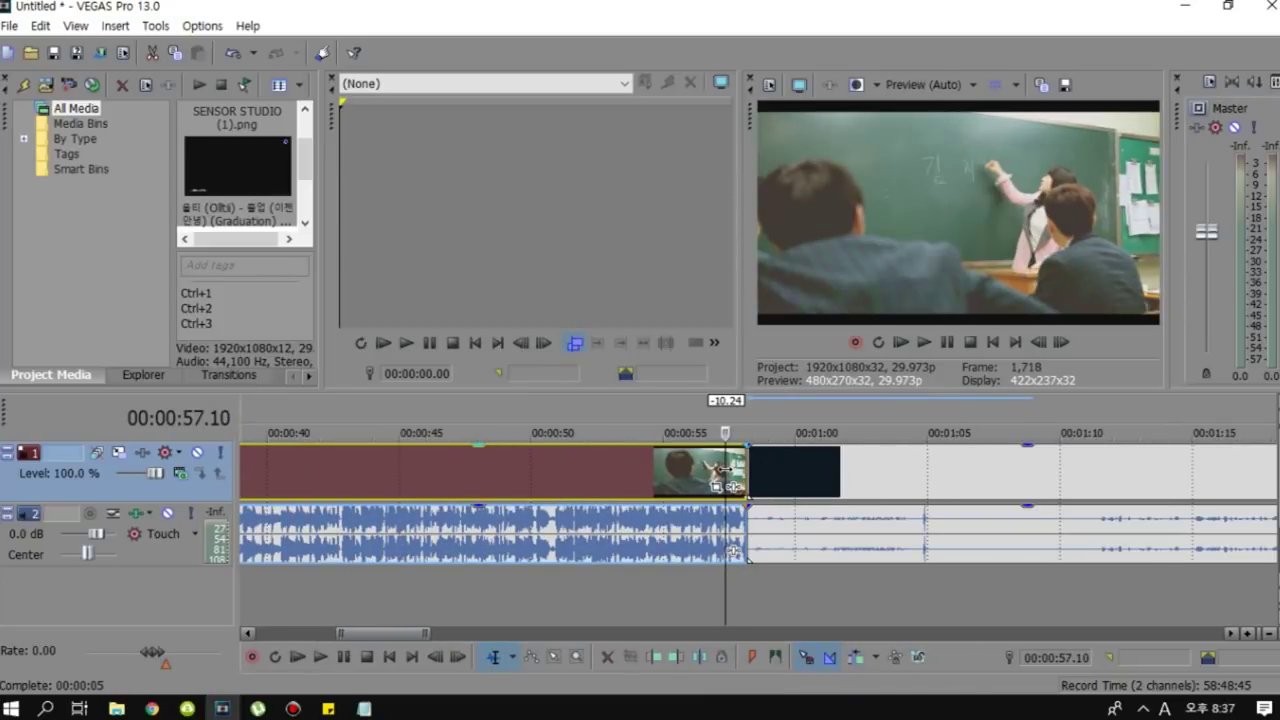
key("space")
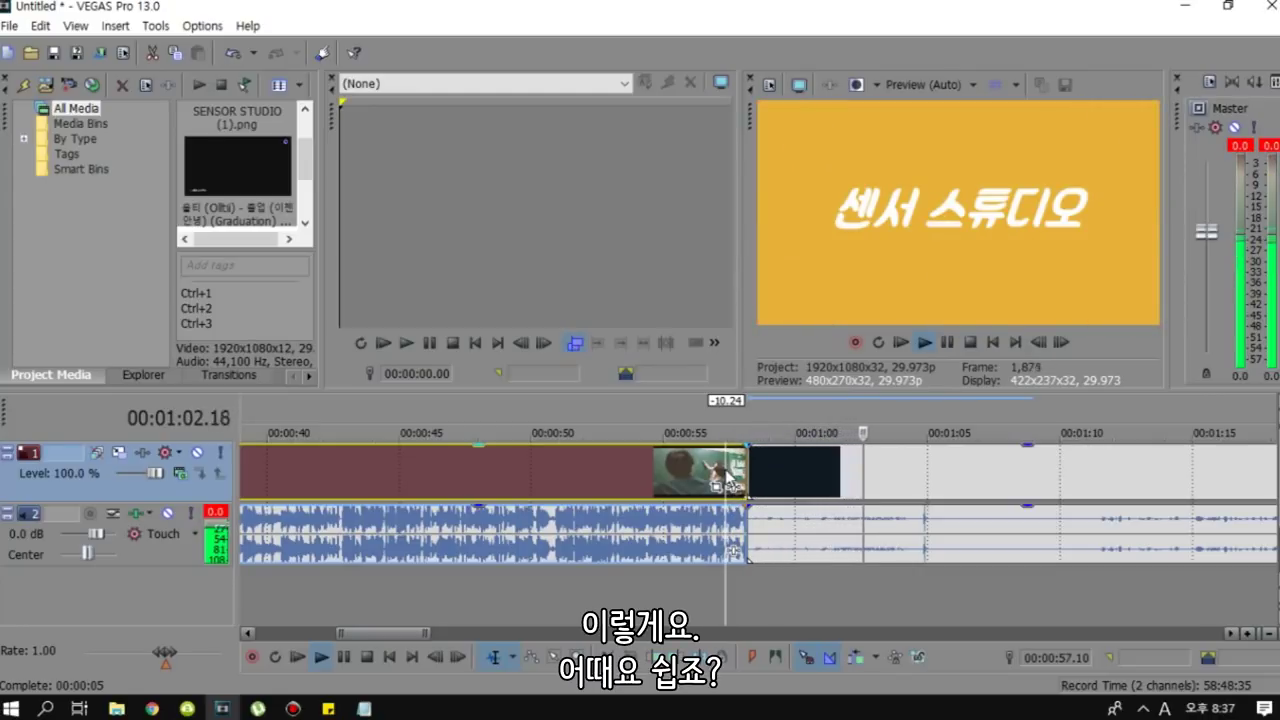
Mark the whole timeline as the loop region, from the end of the second clip back to the start.
scroll(733, 550, "down", 5)
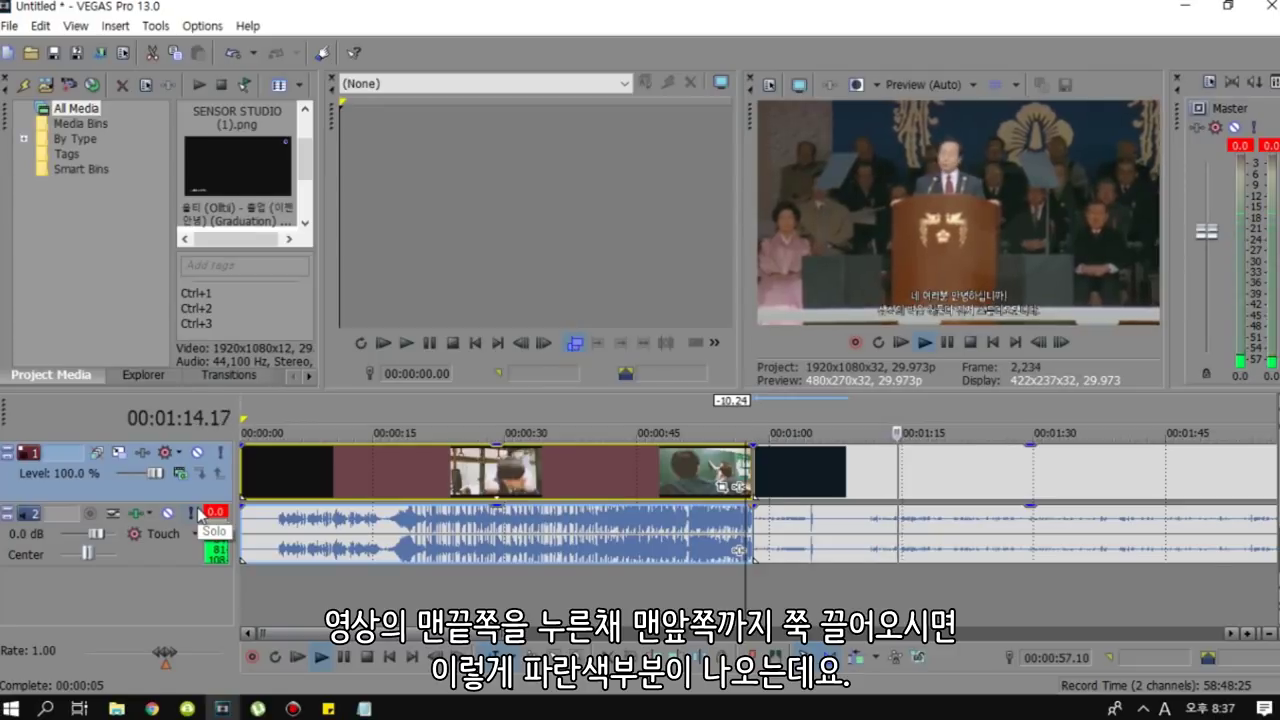
scroll(740, 530, "down", 5)
left_click(1226, 592)
left_click_drag(1232, 594, 242, 432)
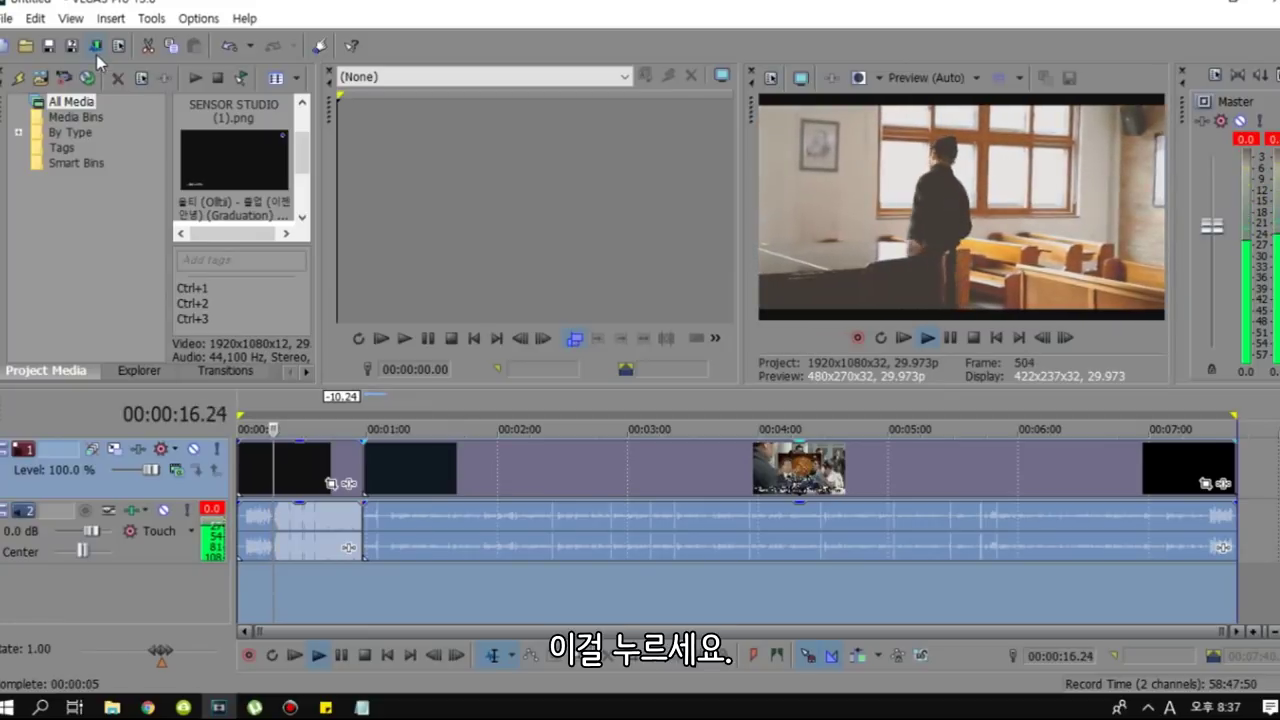
Open the Render As settings, go to the output file name and list all output formats instead of favorites only.
left_click(96, 48)
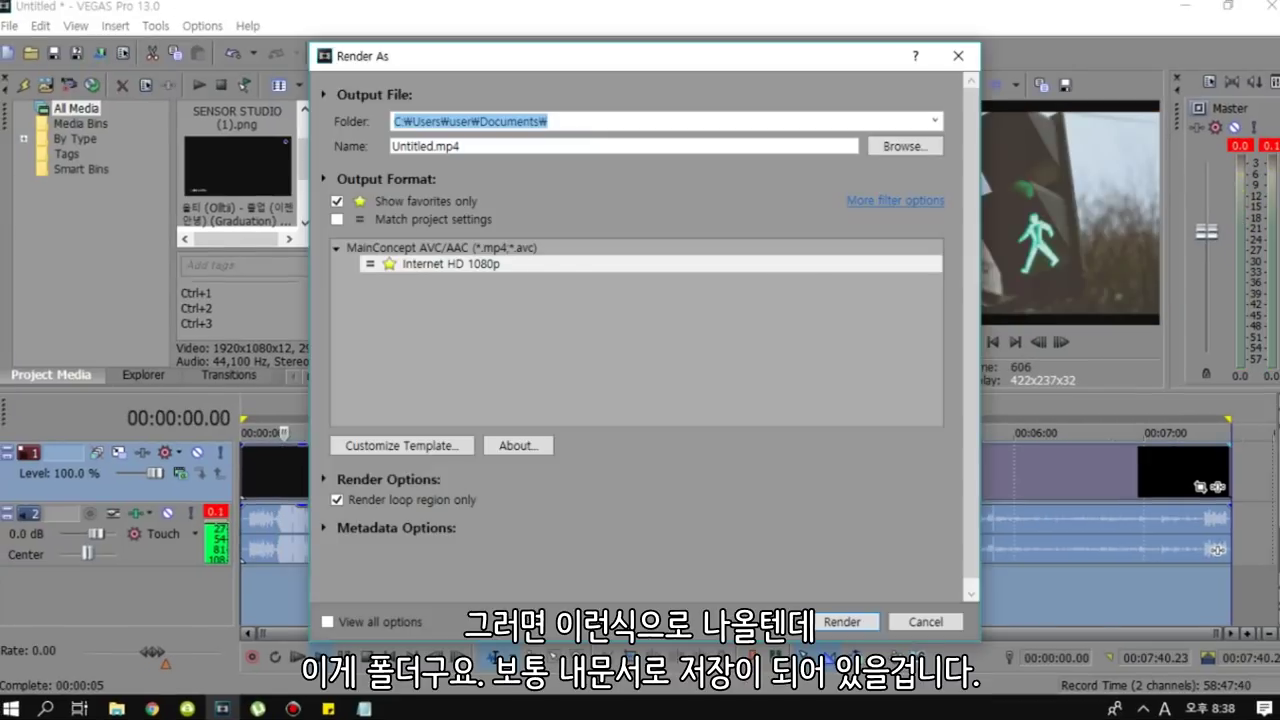
left_click(603, 142)
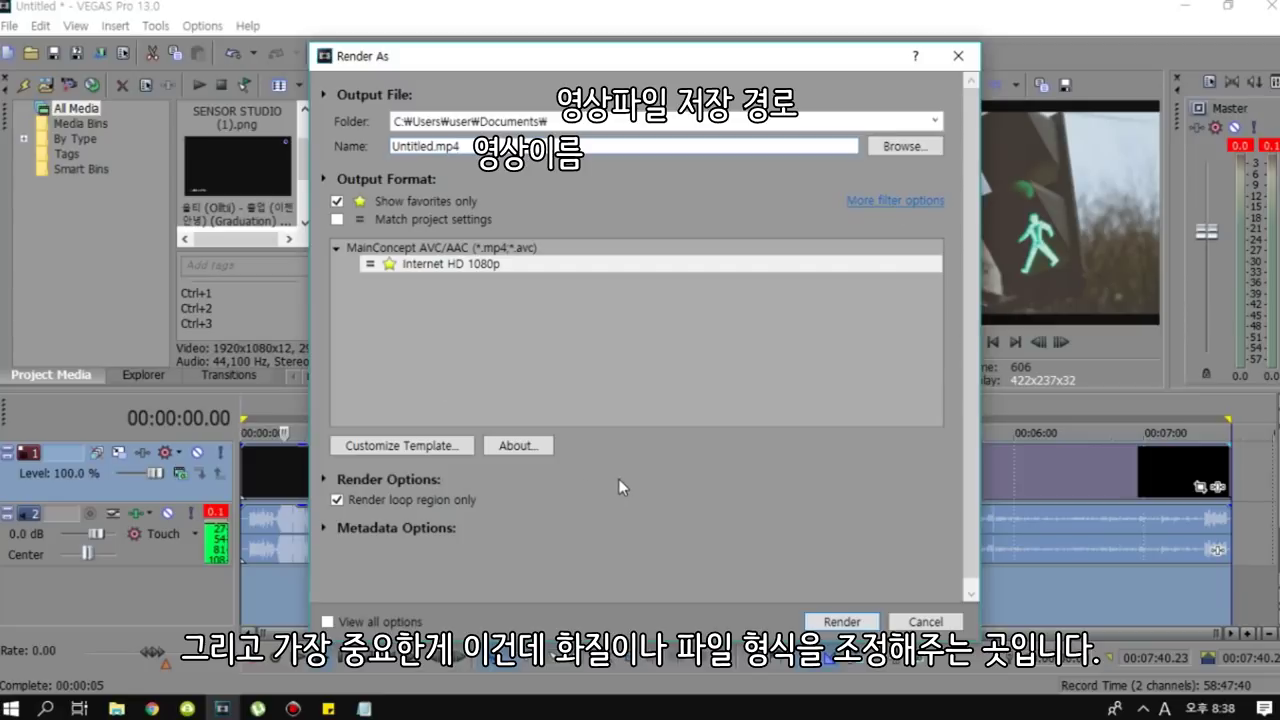
left_click(337, 203)
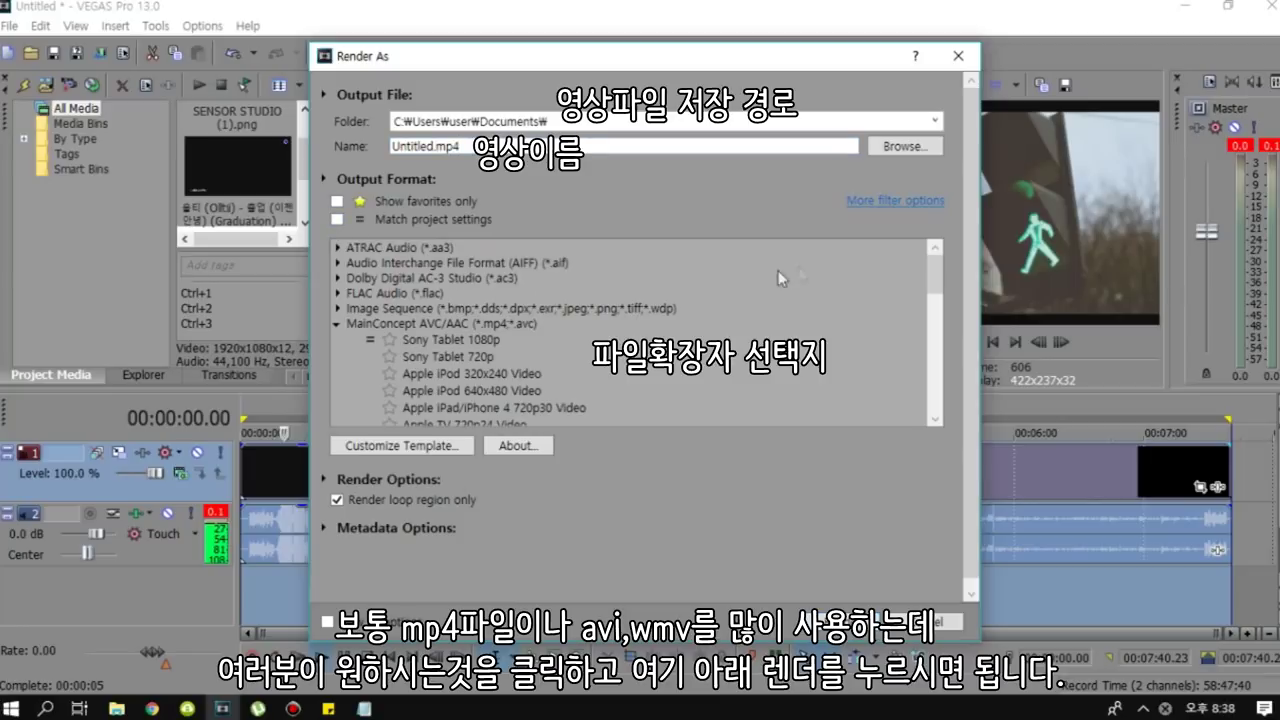
Choose the MainConcept AVC/AAC (*.mp4;*.avc) output format and start rendering the video.
left_click(384, 324)
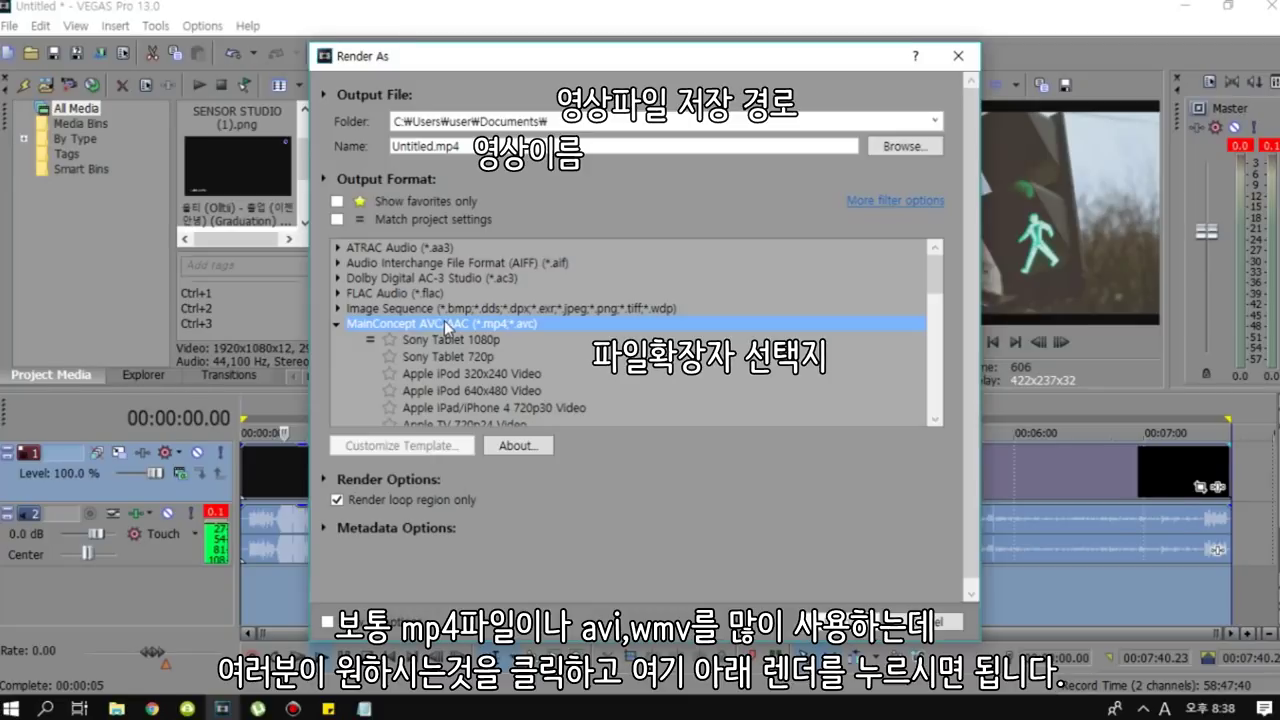
left_click(470, 201)
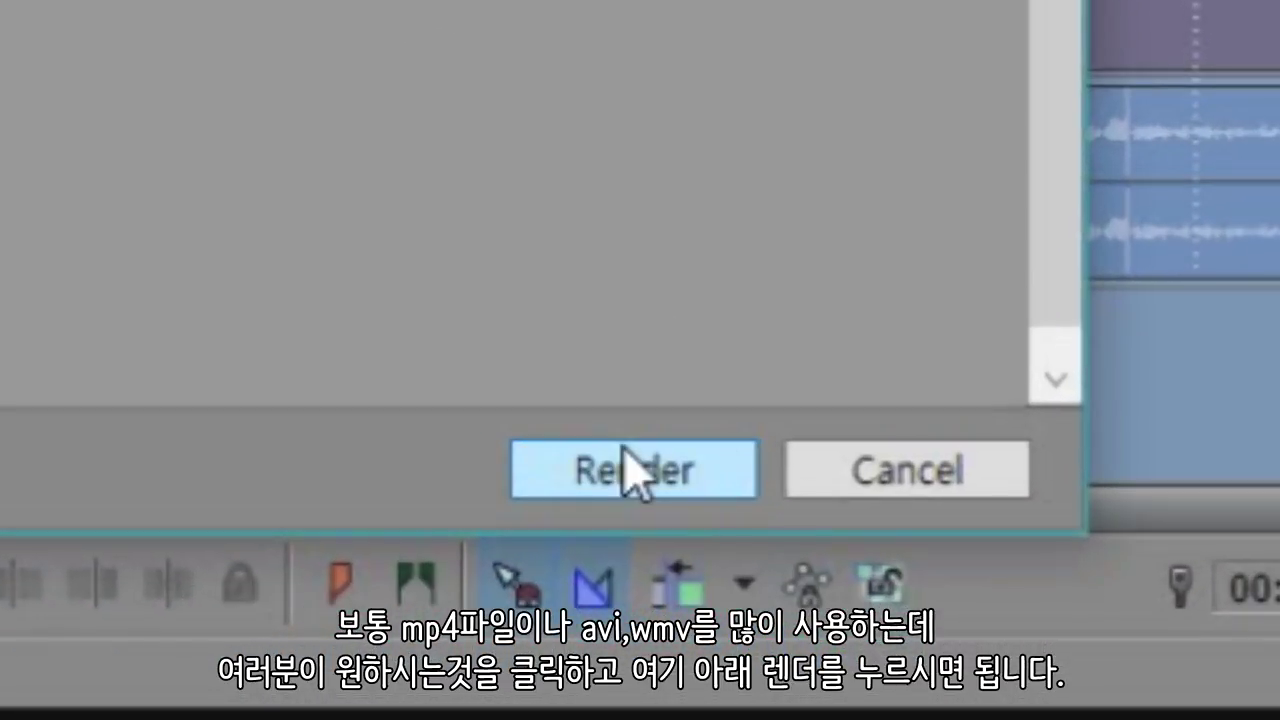
left_click(630, 470)
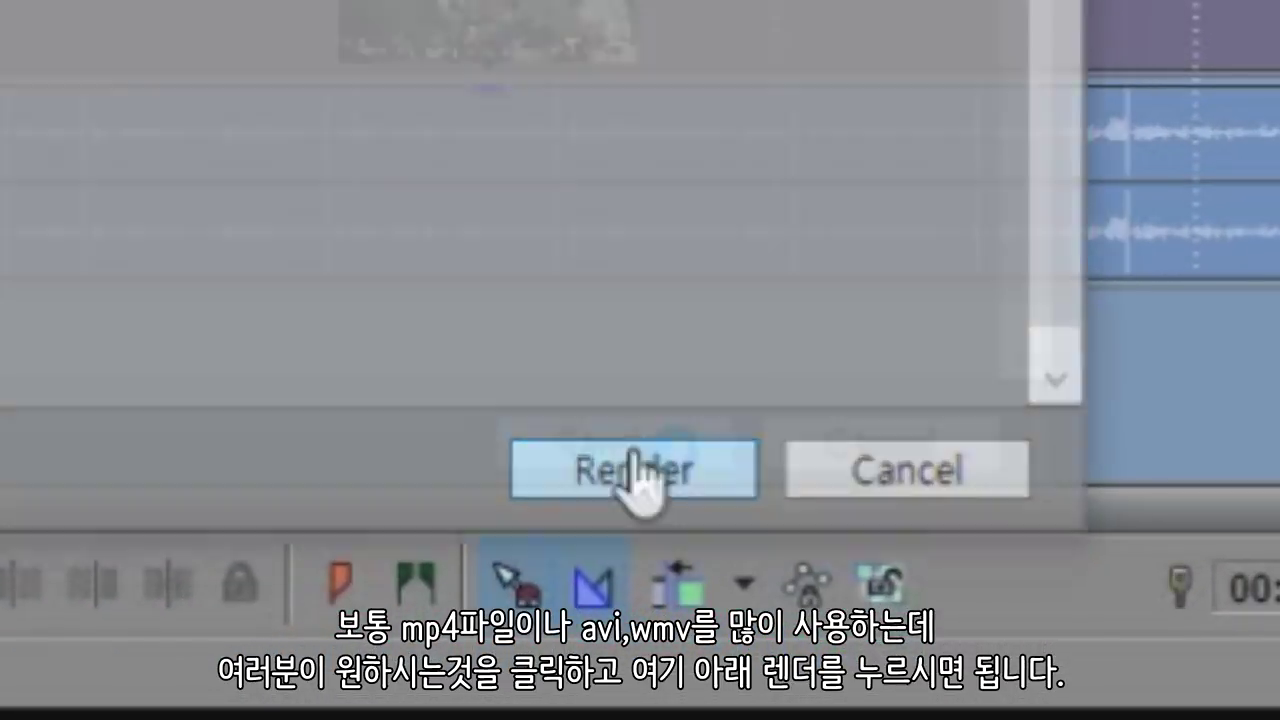